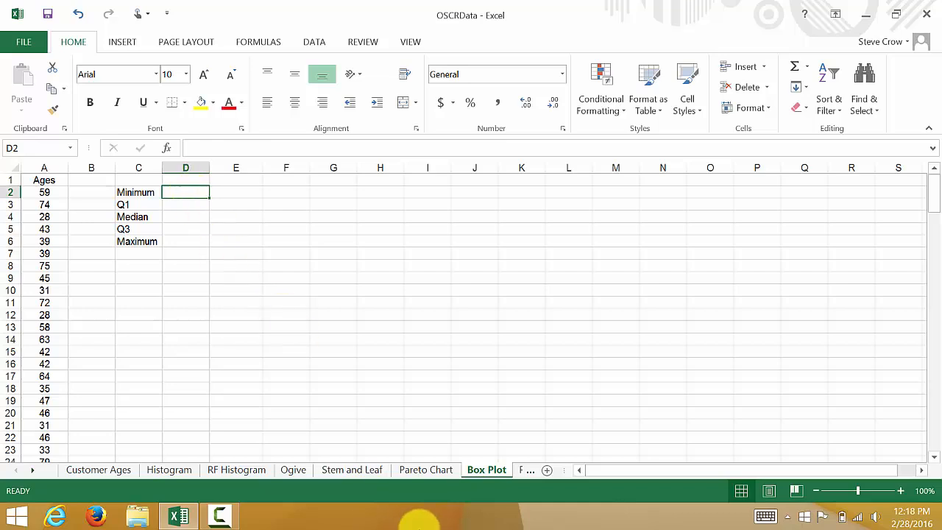
- Calculate the minimum of the ages in cell D2 with a MIN formula over A2:A165
type("=")
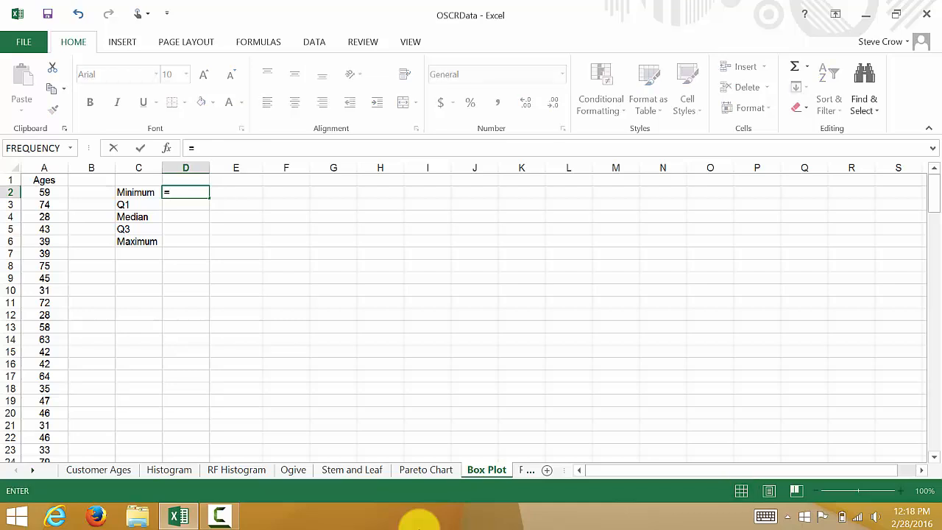
type("mi")
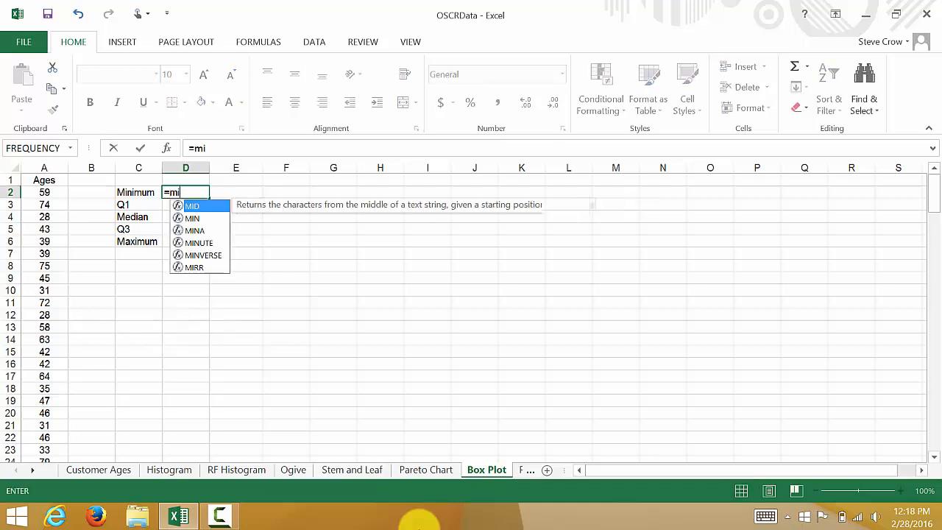
type("n(")
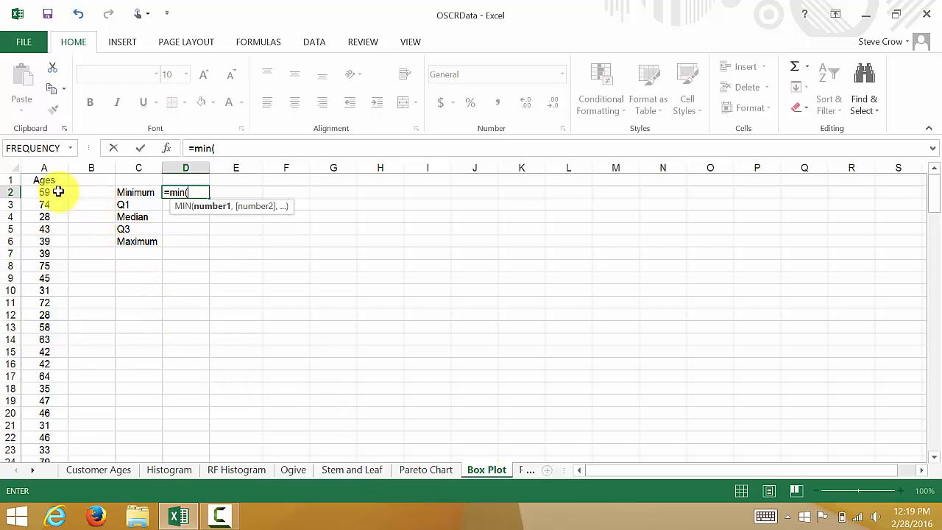
left_click_drag(59, 191, 56, 352)
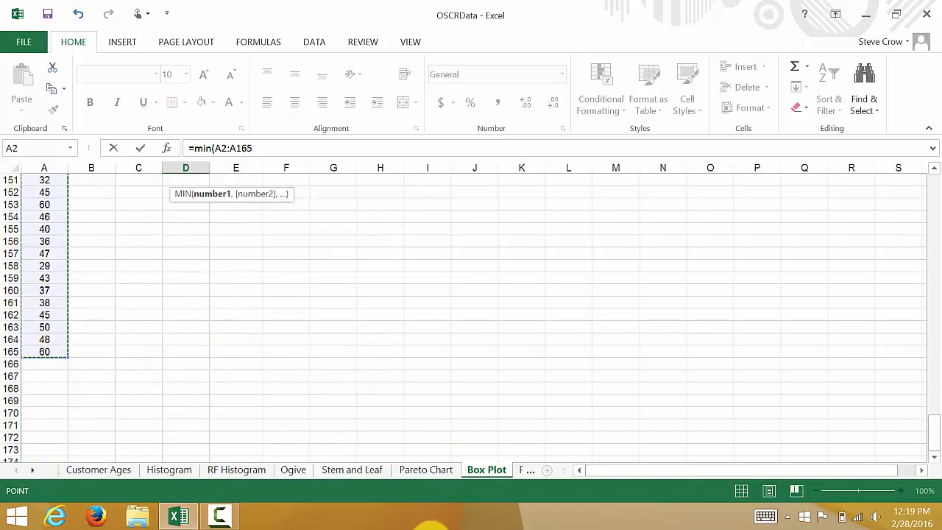
type(")")
key("Return")
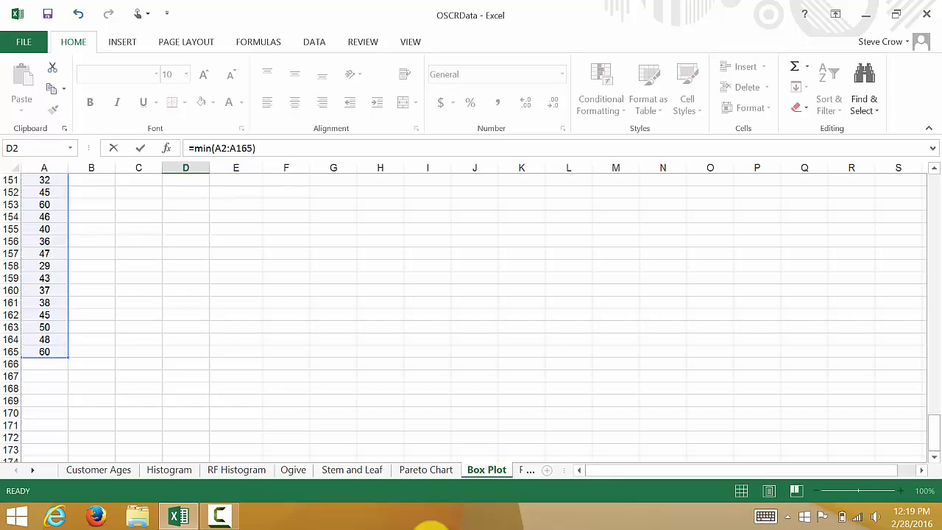
key("Up")
key("Up")
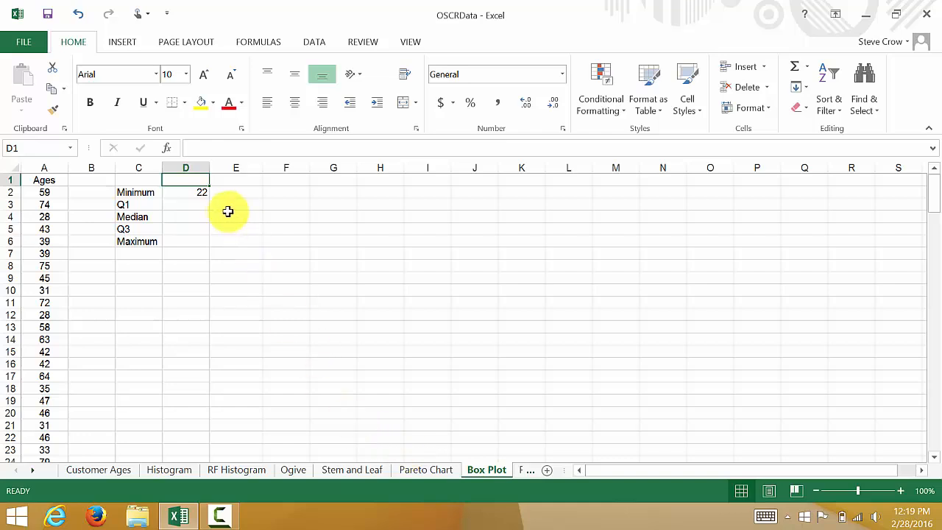
left_click(190, 191)
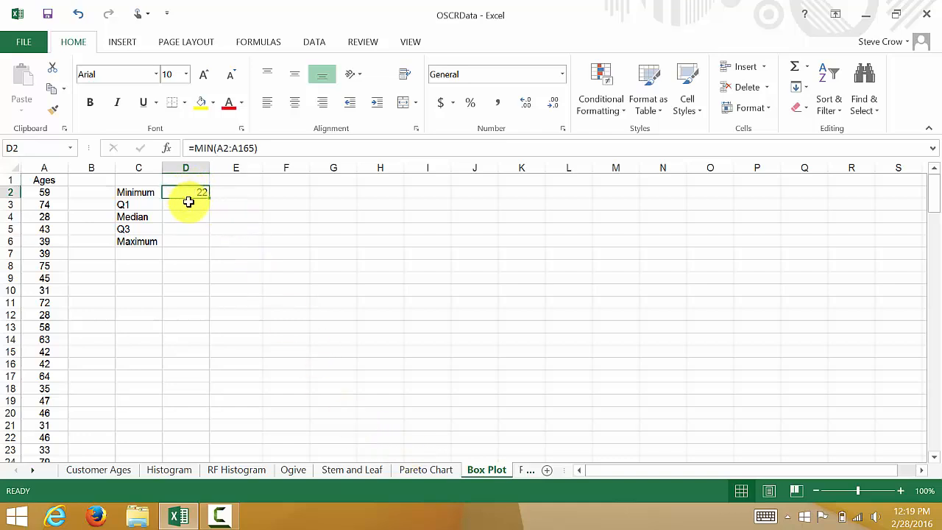
left_click(187, 204)
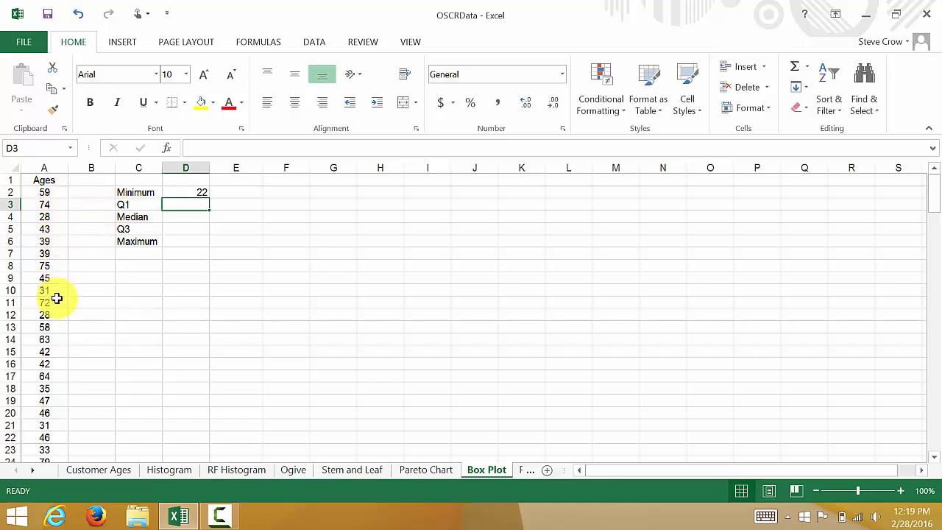
left_click(185, 192)
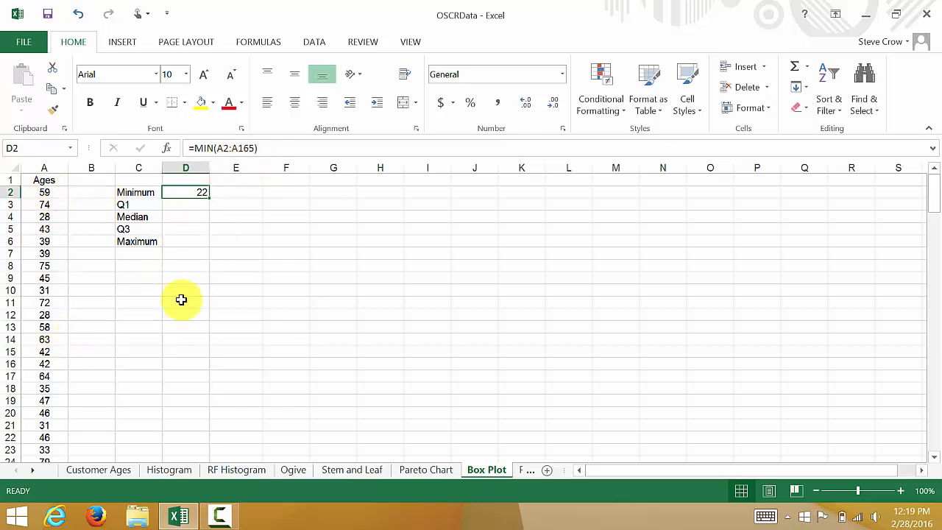
- Calculate the first quartile of the ages in cell D3 with a QUARTILE formula over A2:A165 and quart value 1
left_click(179, 208)
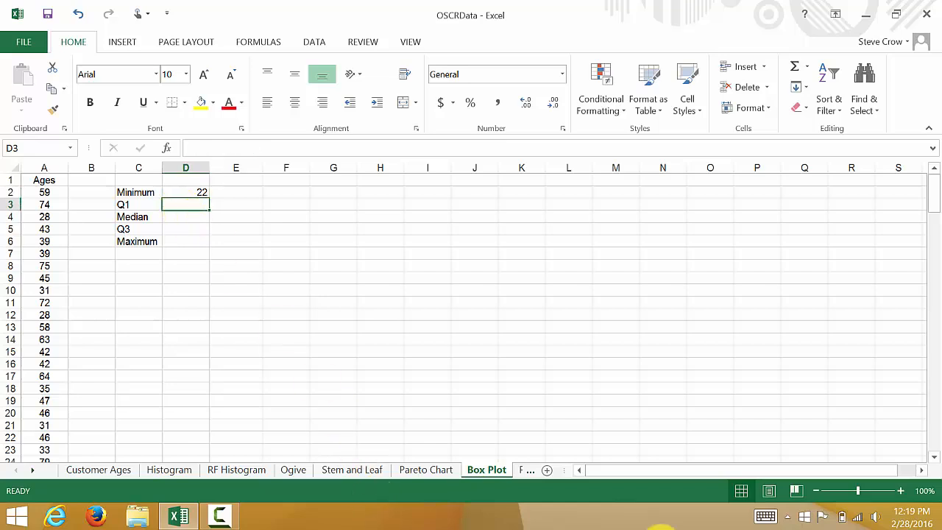
type("=")
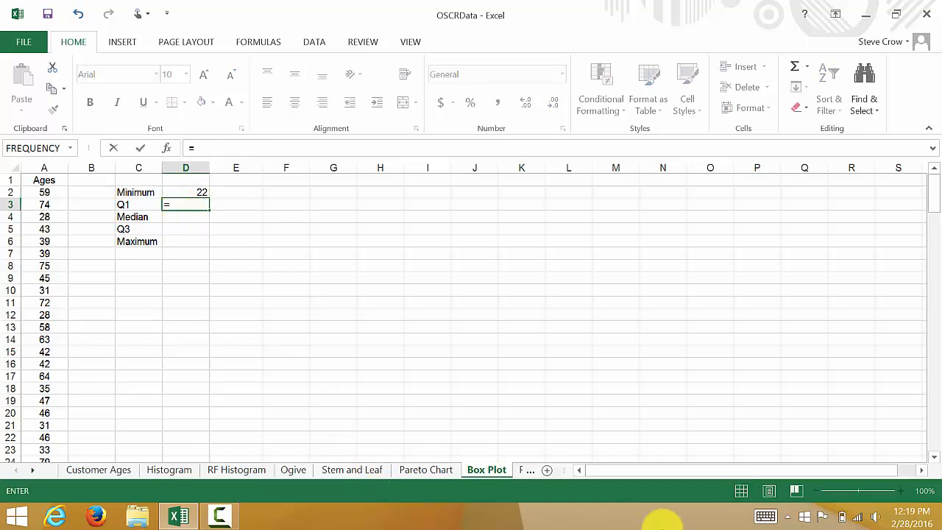
type("quartile")
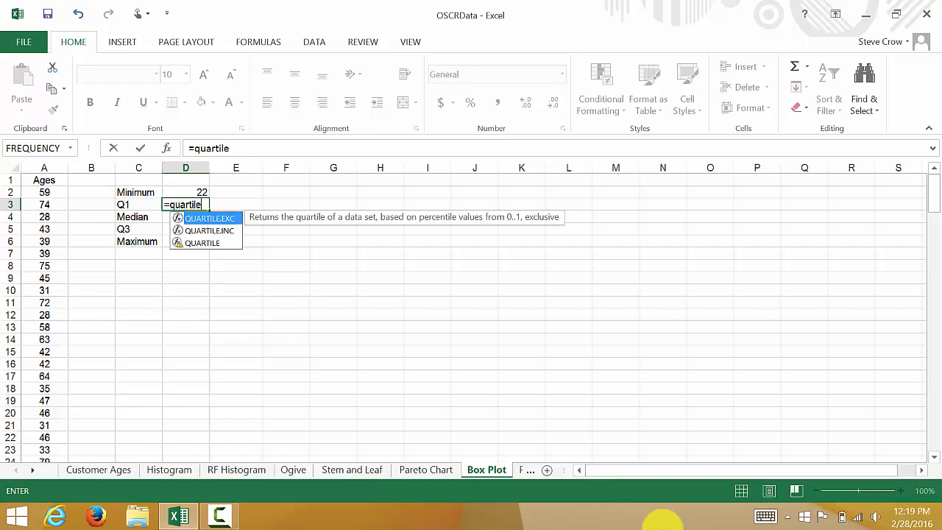
type("(")
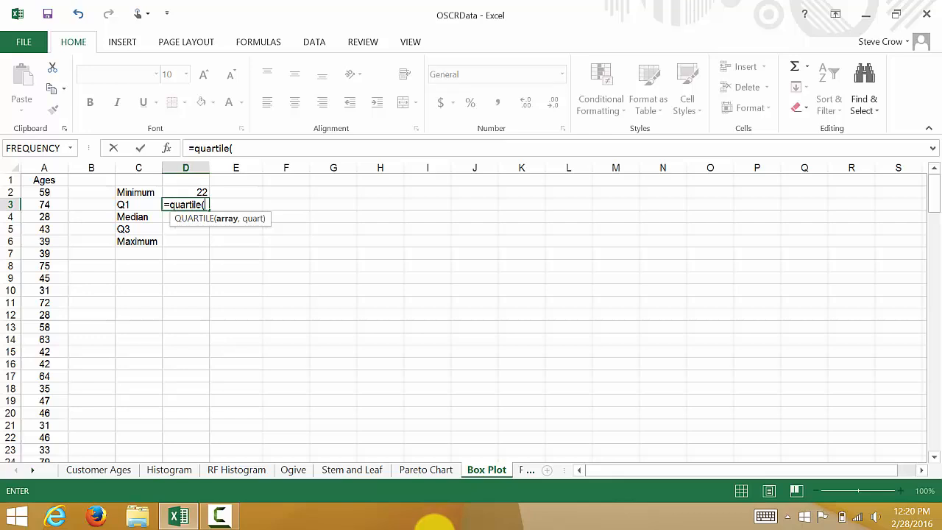
type("a2")
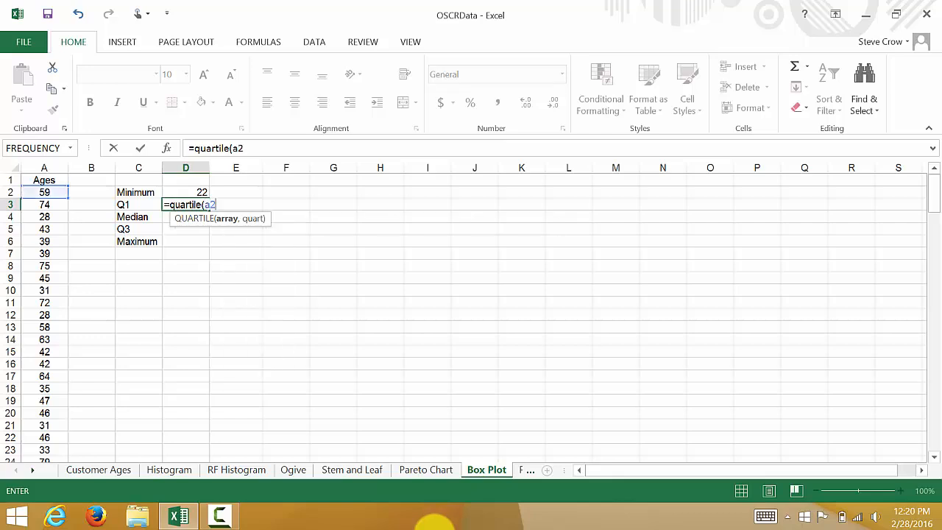
type(":a165")
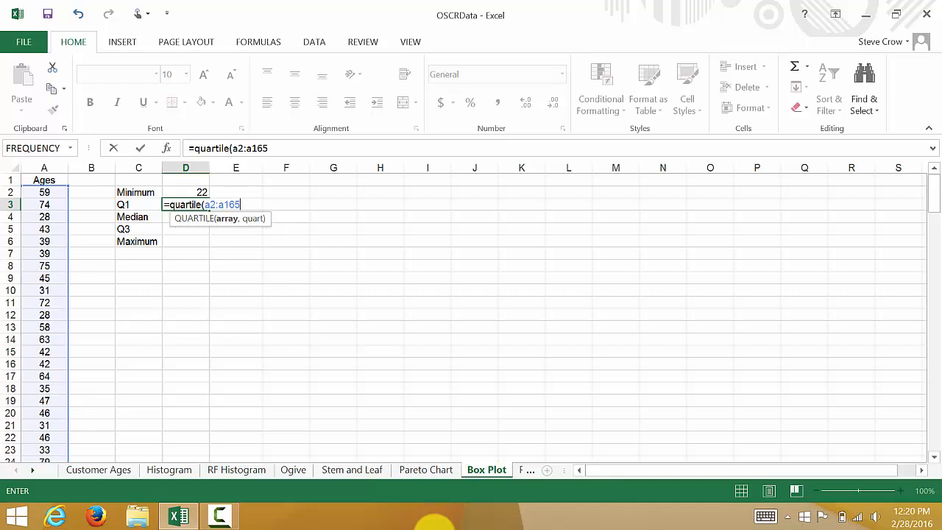
type(",")
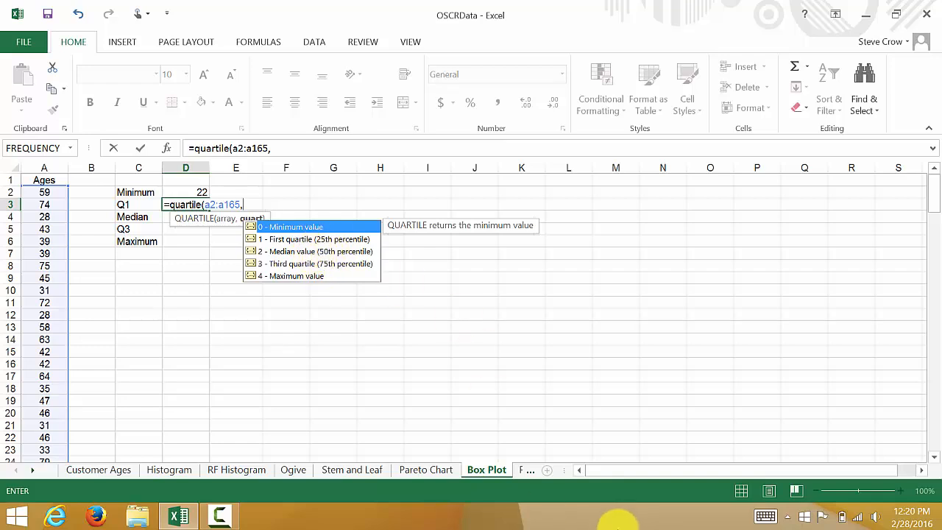
type("1")
key("Return")
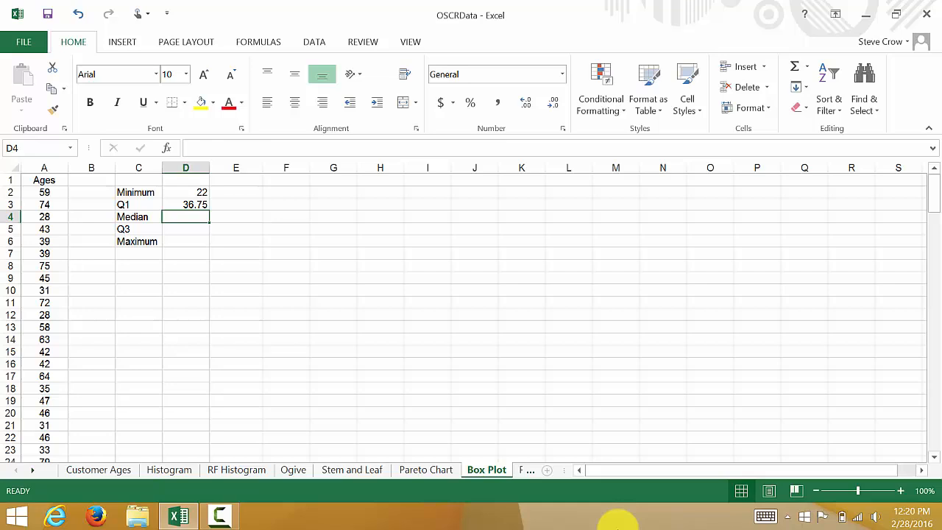
- Calculate the median of the ages in cell D4 with a MEDIAN formula over A2:A165
type("=m")
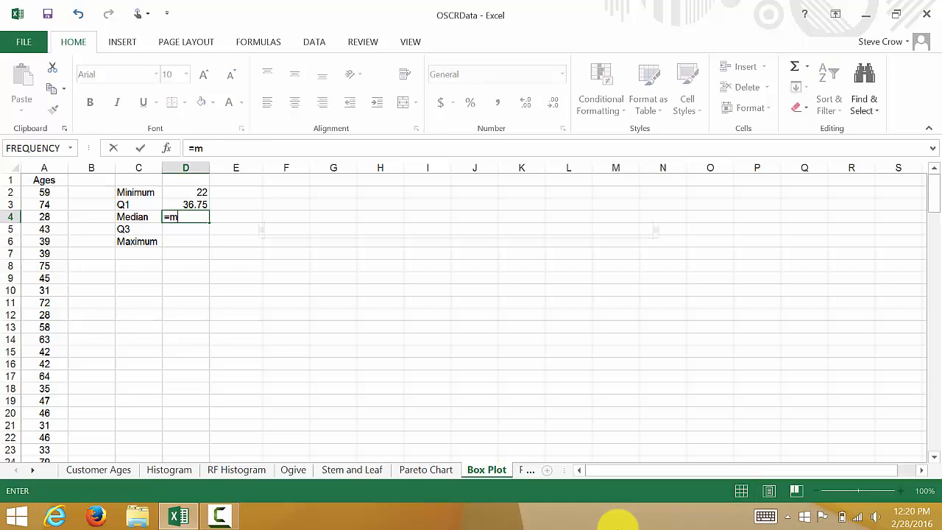
type("edian")
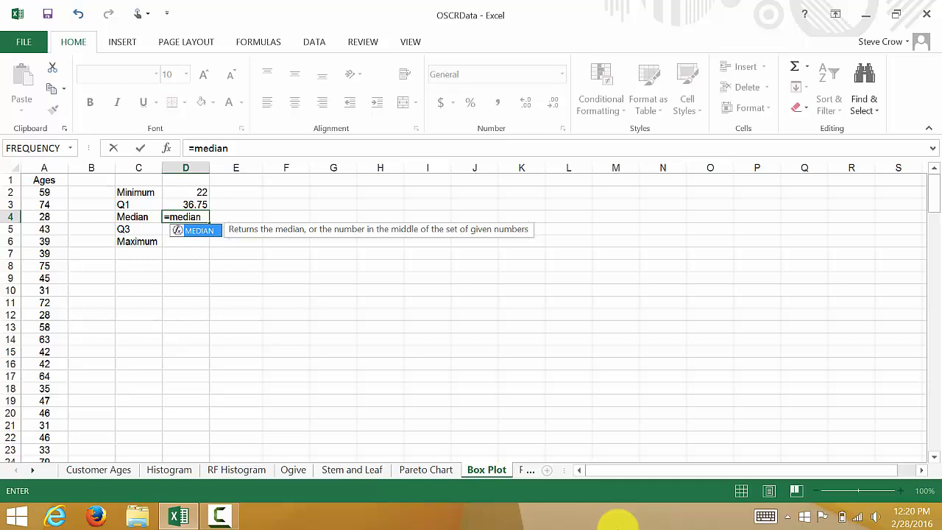
type("(")
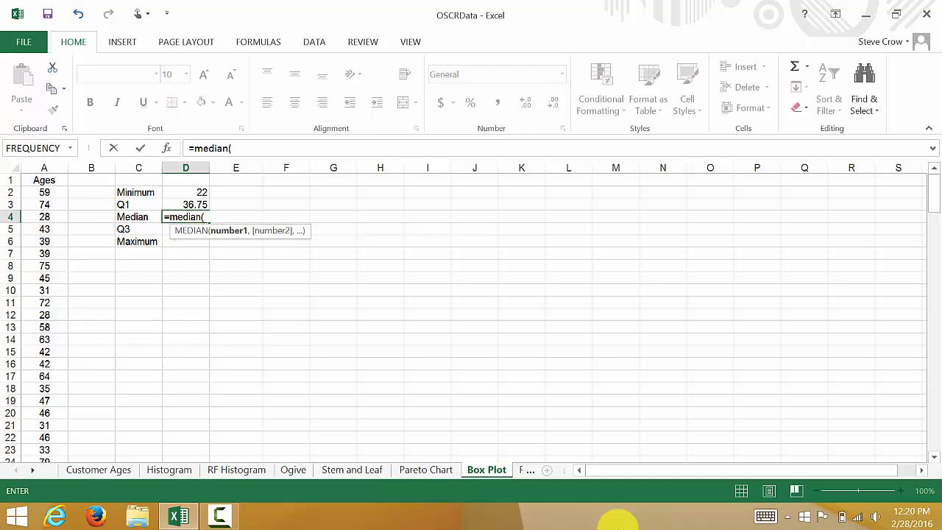
type("a2")
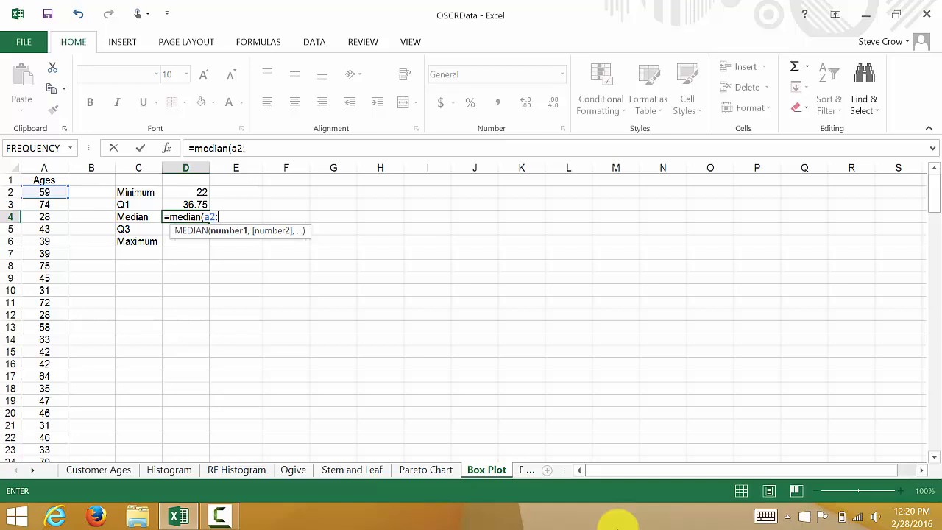
type(":a165")
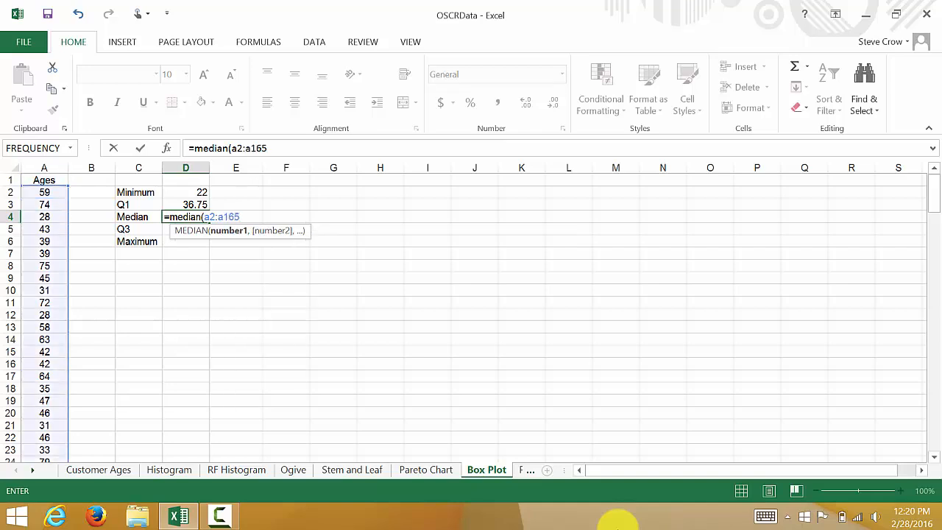
type(")")
key("Return")
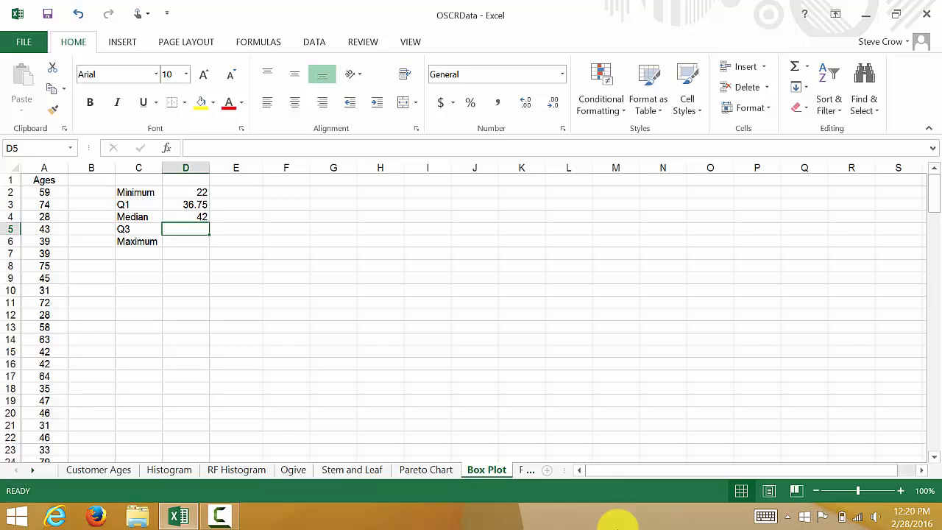
- Calculate the third quartile of the ages in cell D5 with a QUARTILE formula over A2:A165 and quart value 3
type("=")
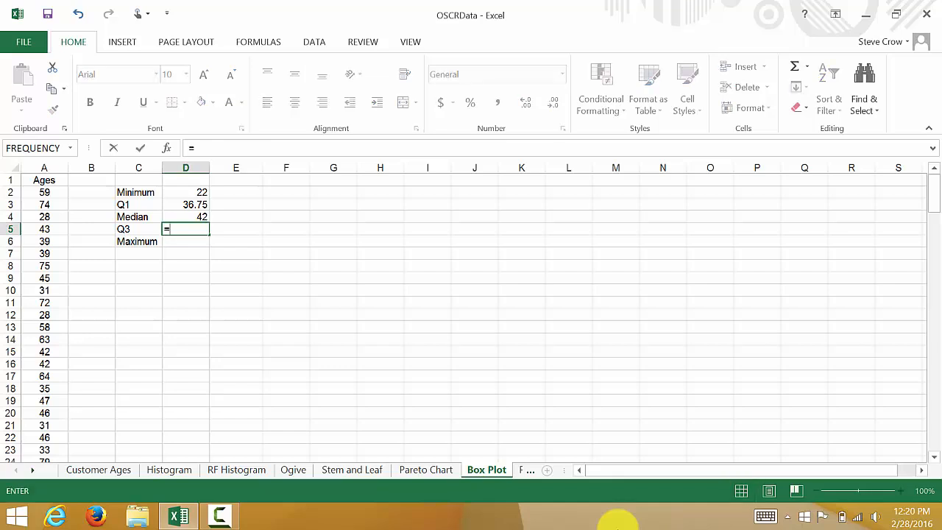
type("quar")
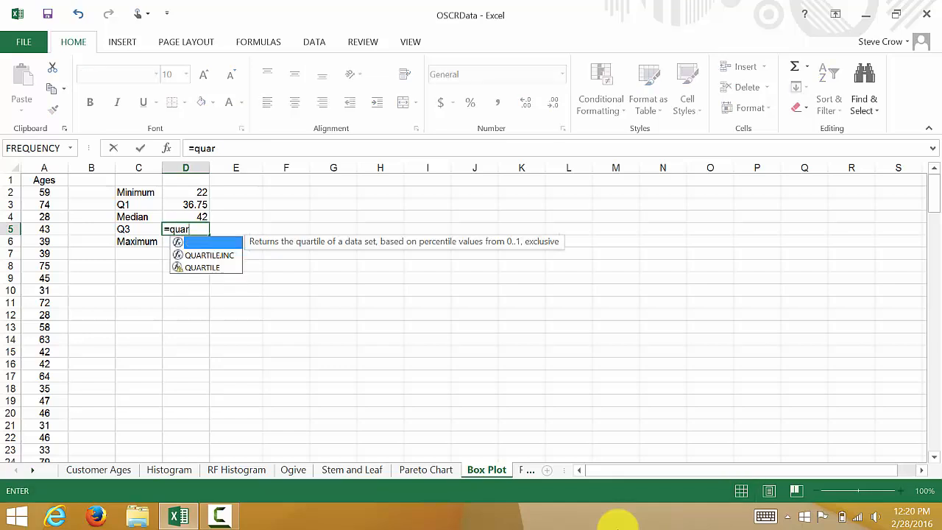
type("tile(")
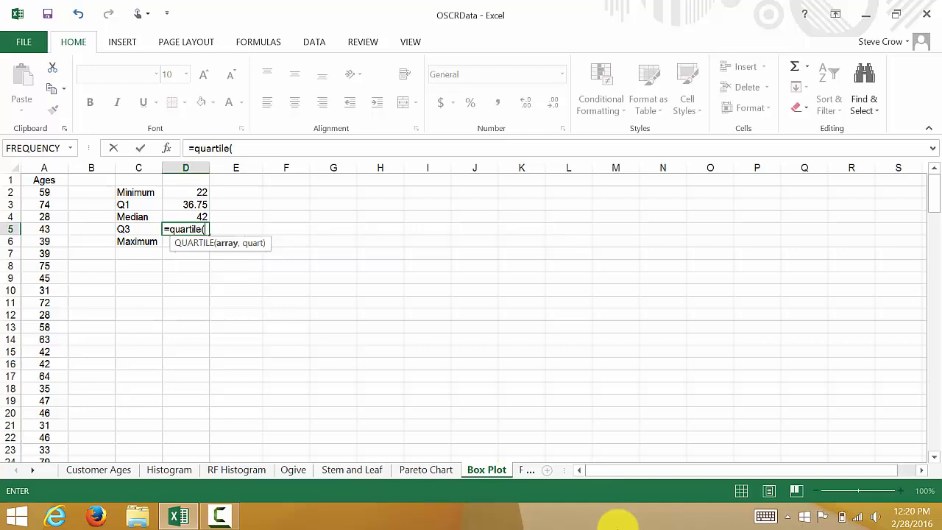
type("a")
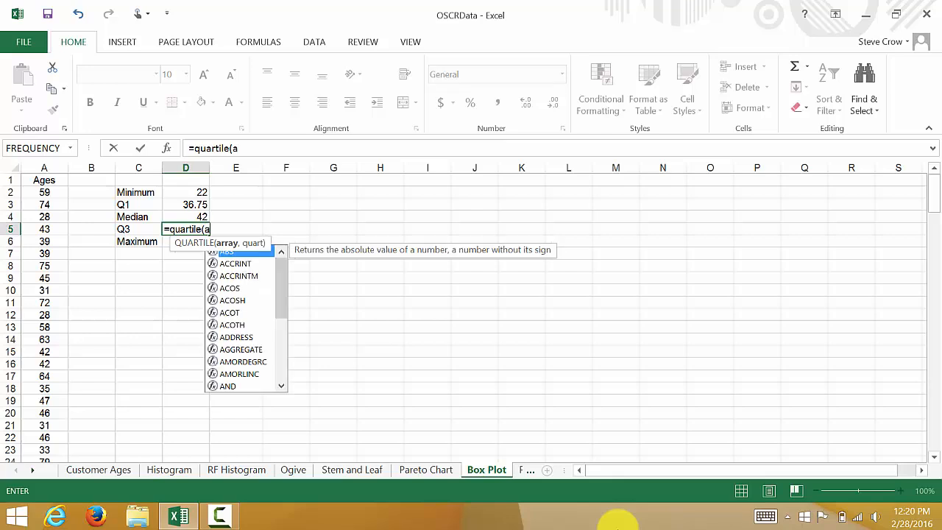
type("2:a1")
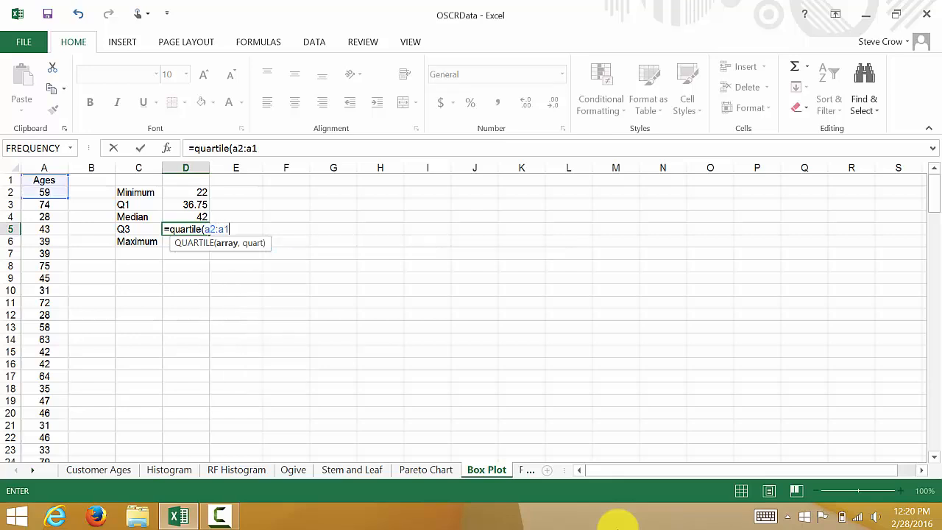
type("65,")
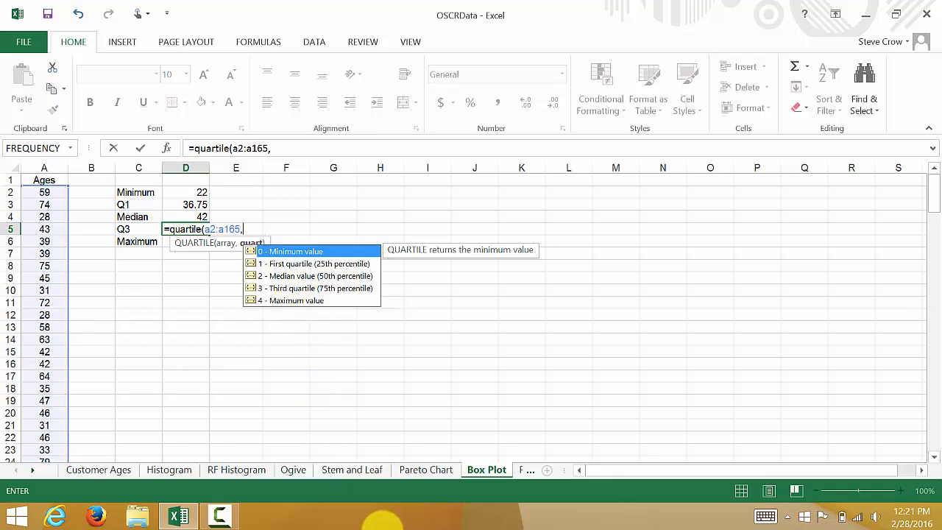
type("3")
key("Return")
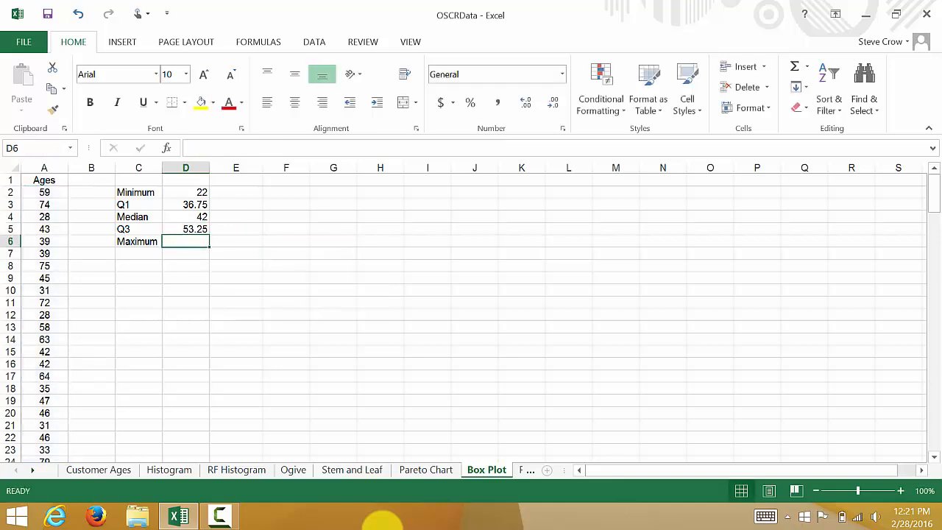
- Calculate the maximum of the ages in cell D6 with a MAX formula over A2:A165
type("=maxsd")
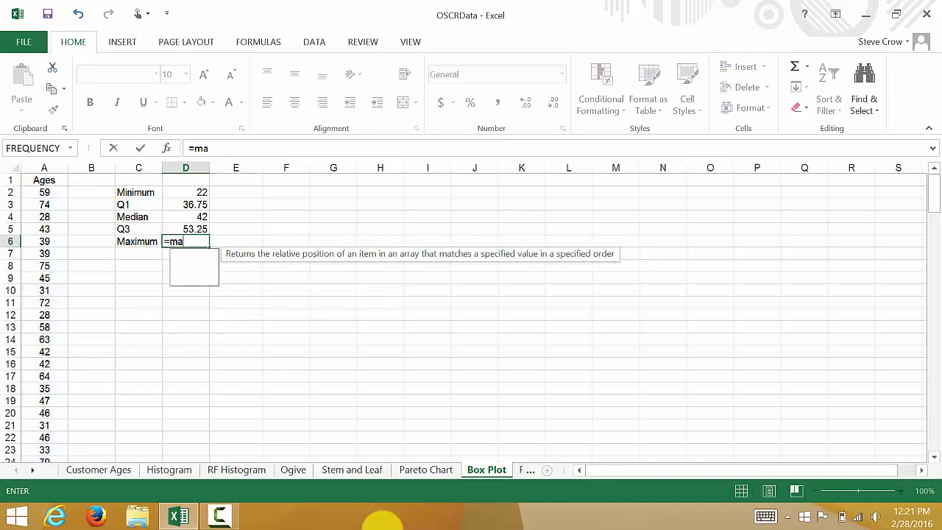
key("BackSpace")
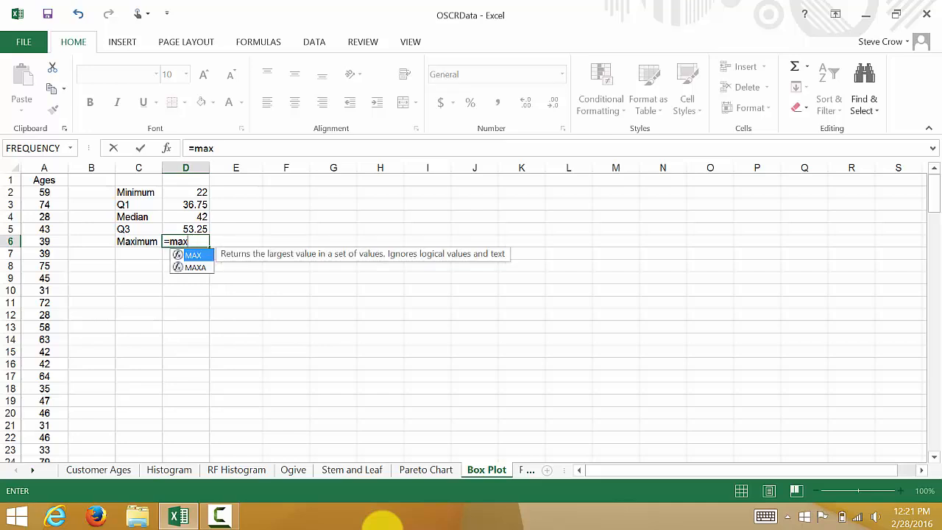
type("(a2")
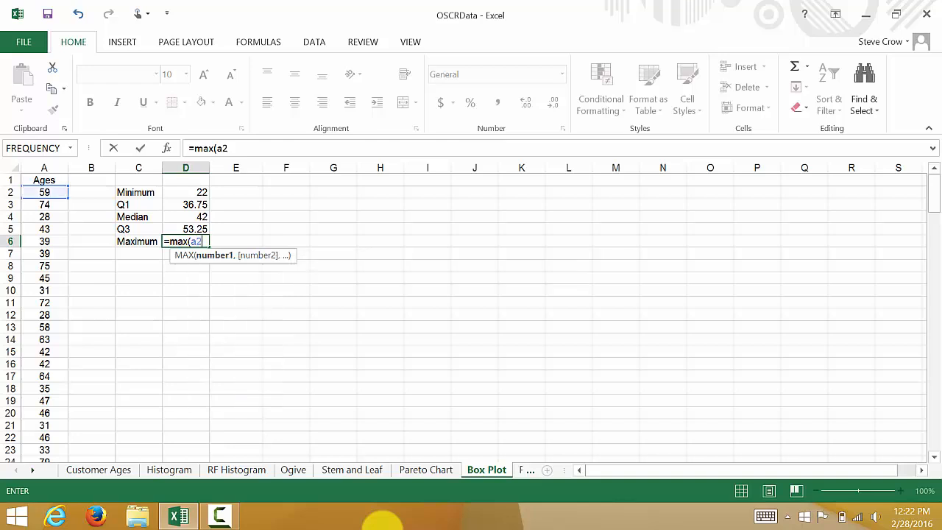
type(":a165")
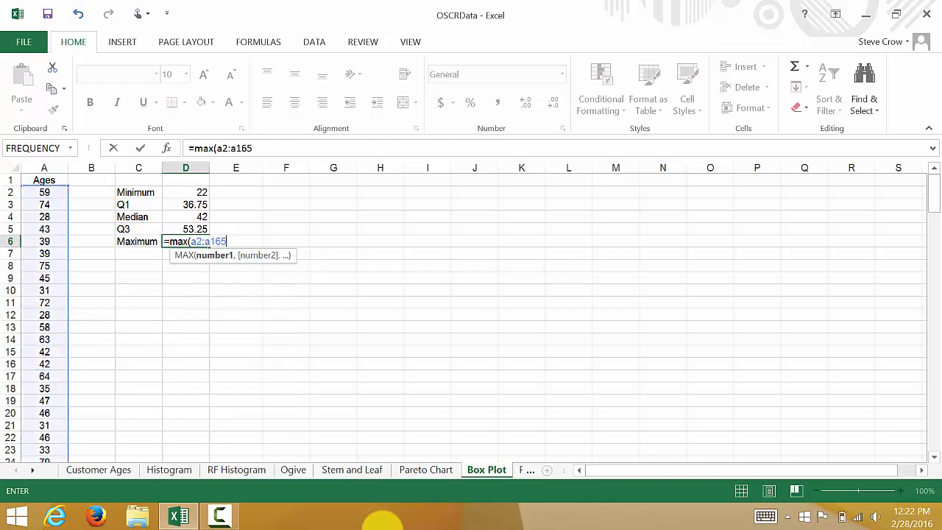
key("Return")
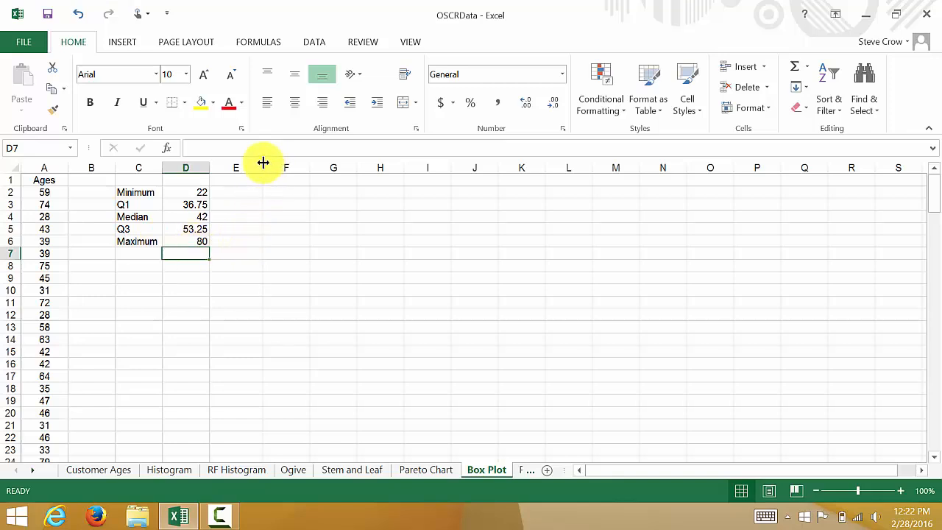
- Widen column E slightly and enter the heading "Differences" in cell E1
left_click_drag(263, 162, 275, 163)
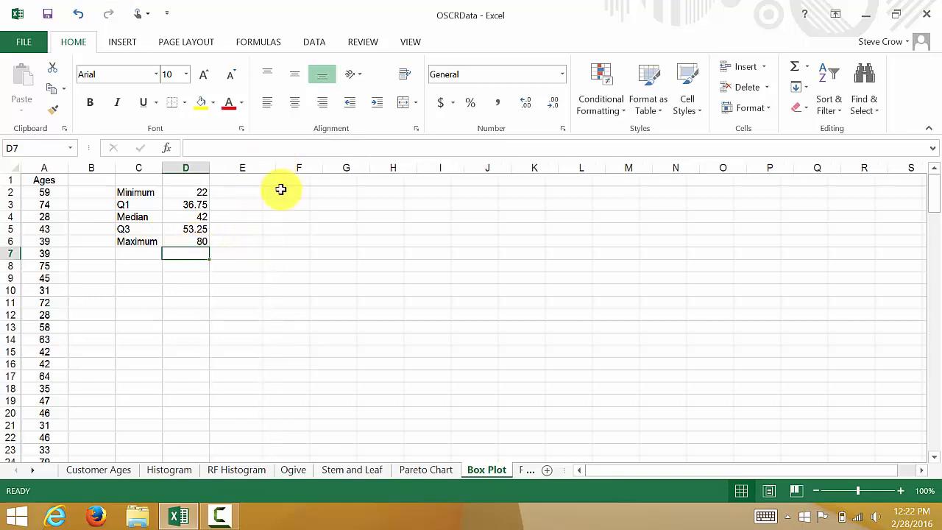
left_click(238, 180)
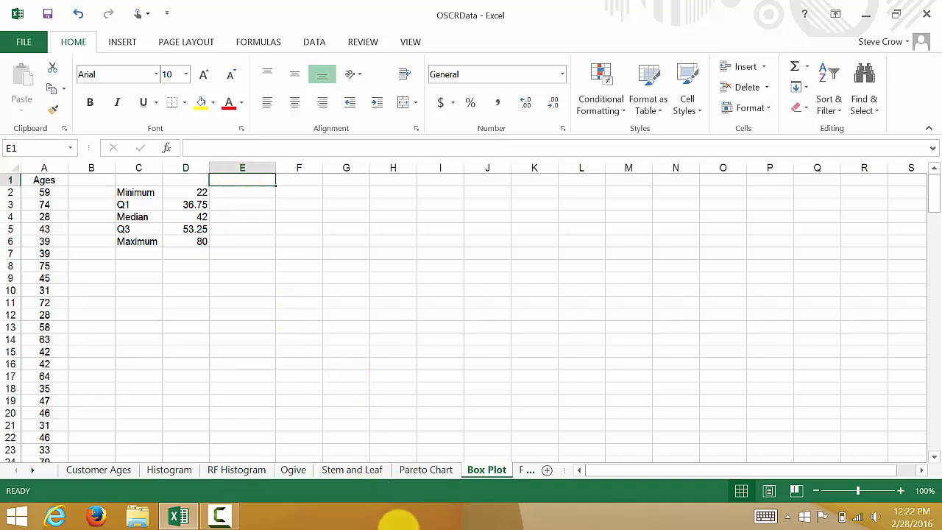
left_click(399, 520)
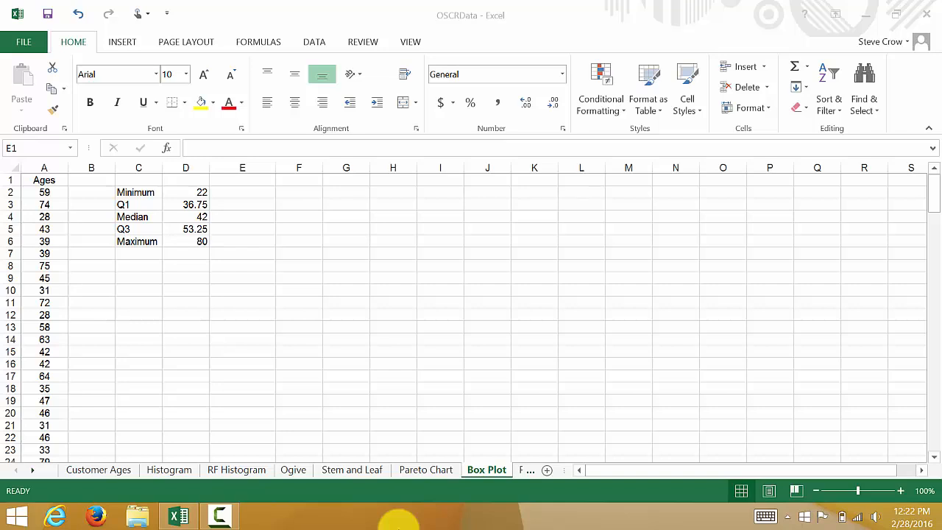
left_click(232, 185)
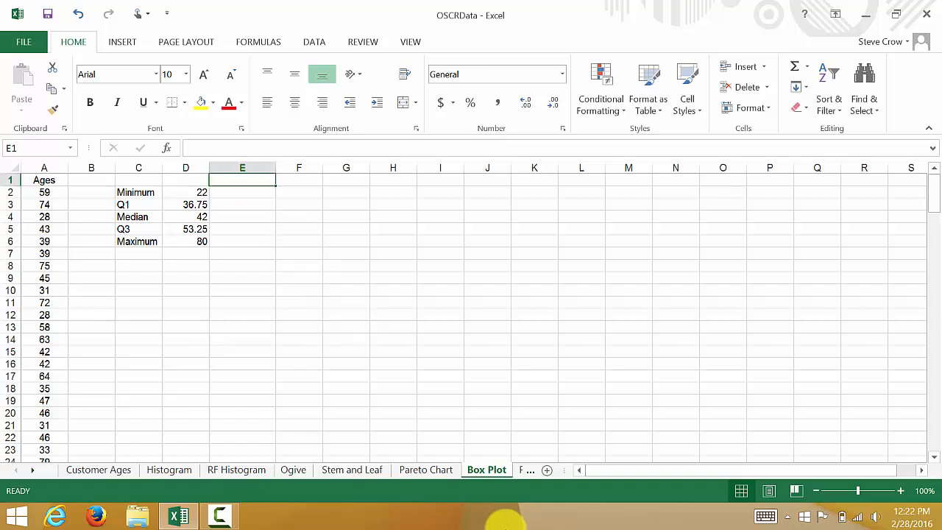
type("Differences")
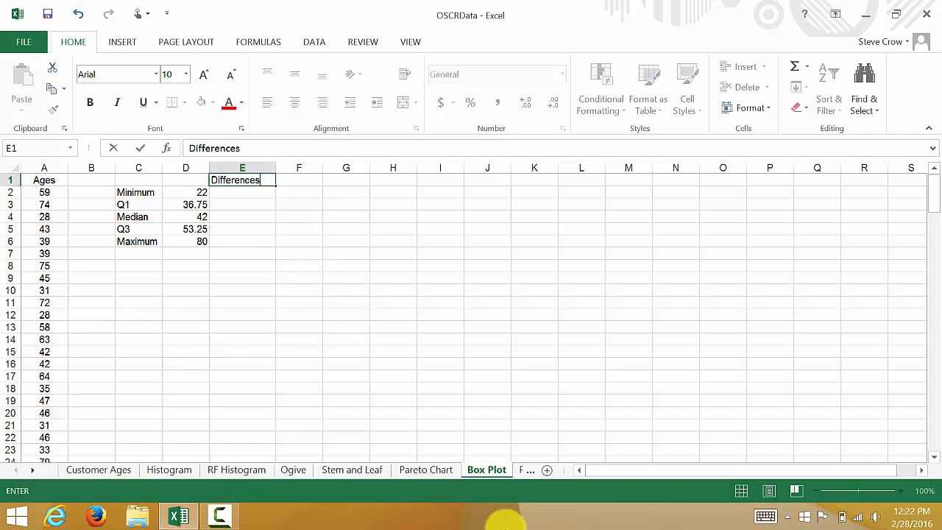
key("Return")
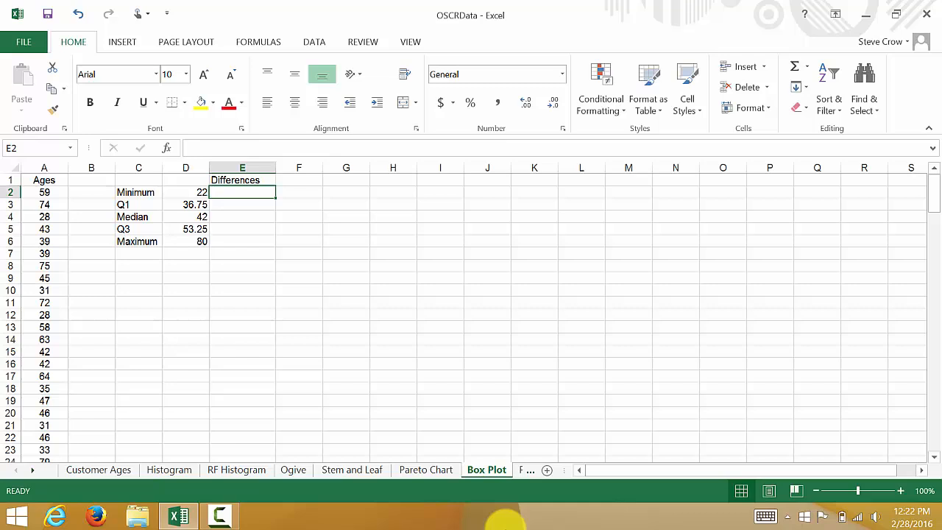
- Enter the formula =D2 in cell E2 to carry the minimum into the Differences column
type("=")
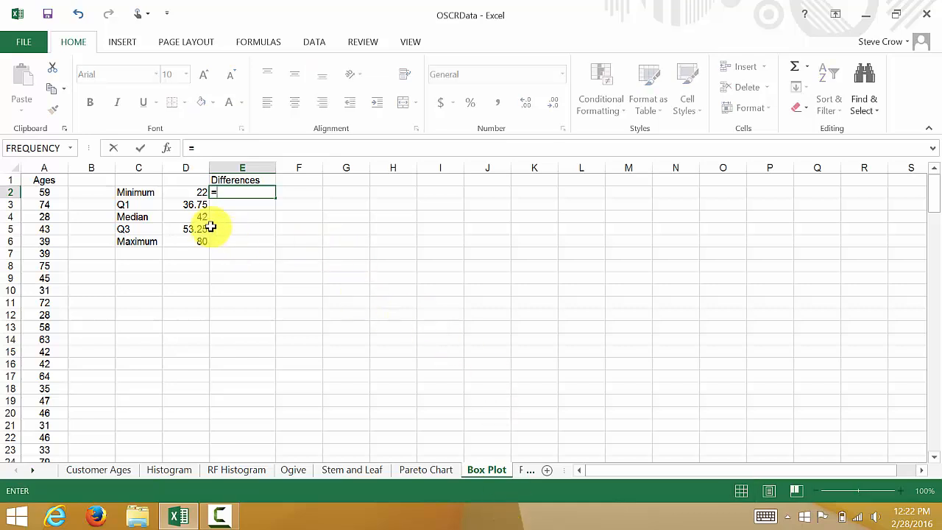
left_click(189, 193)
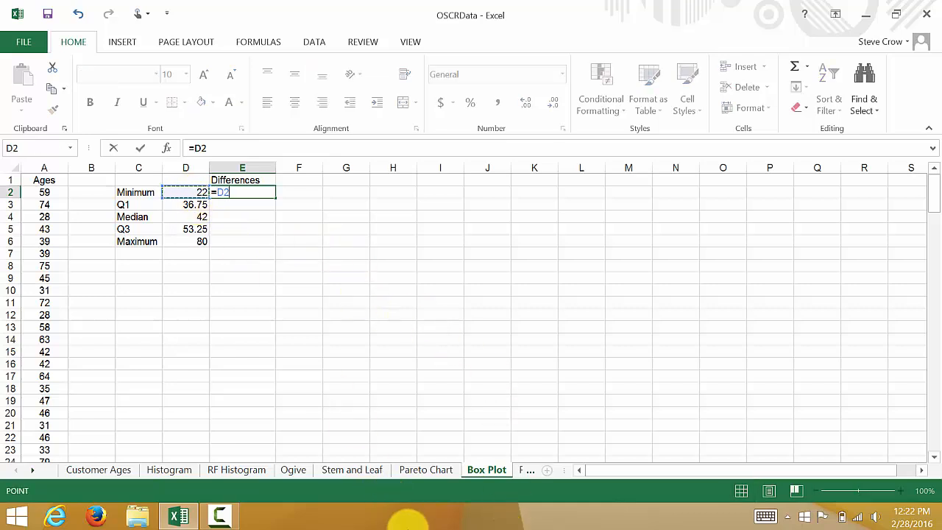
key("Return")
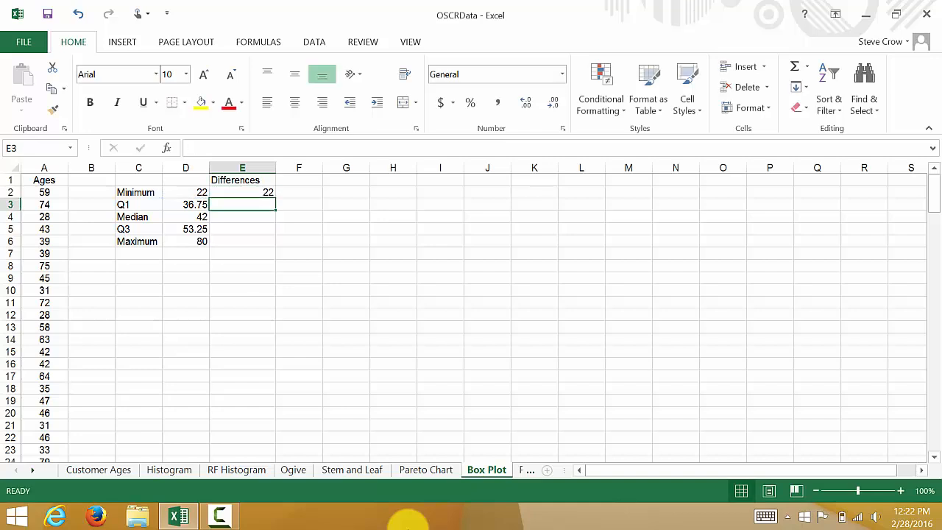
- Calculate the difference between Q1 and the minimum in cell E3 with the formula =D3-D2
type("=")
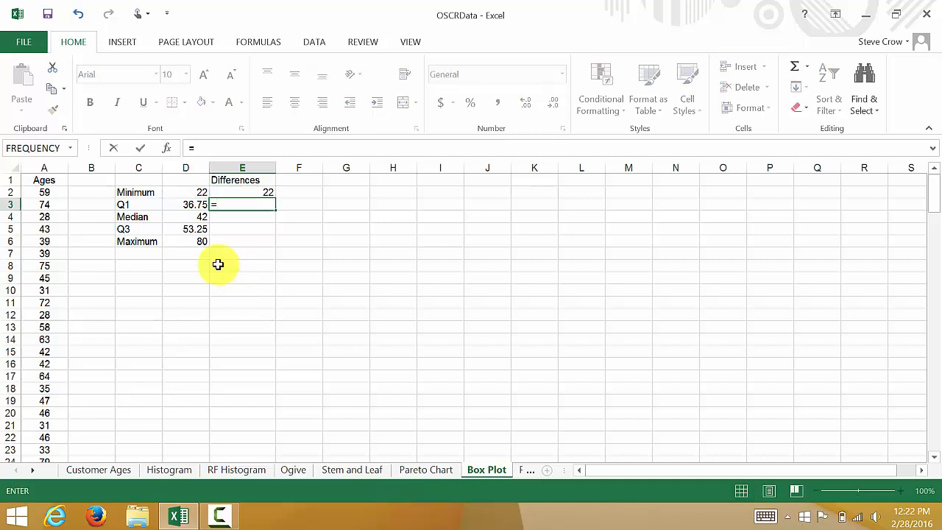
left_click(189, 204)
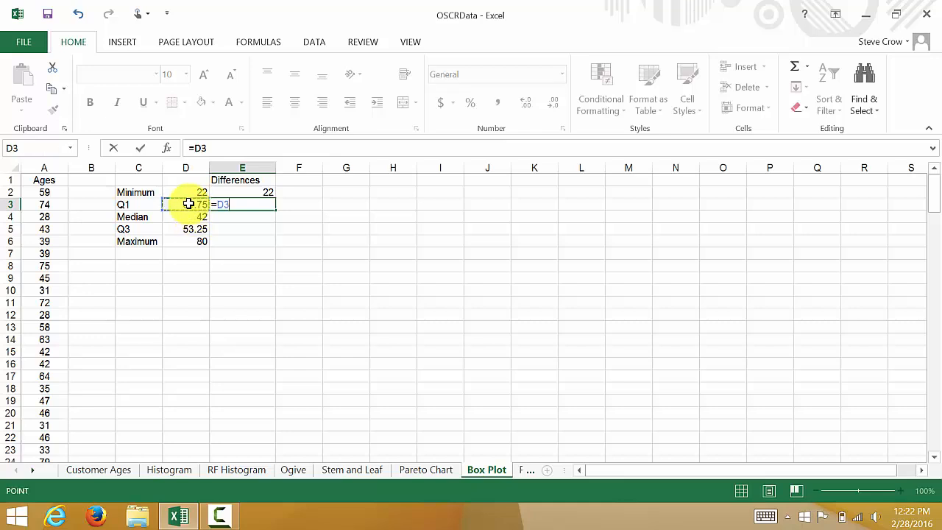
type("-")
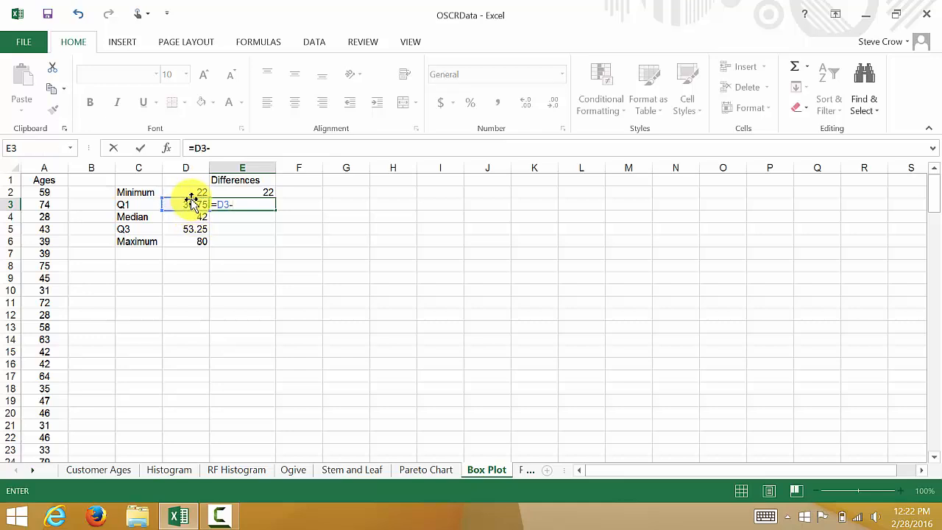
left_click(193, 192)
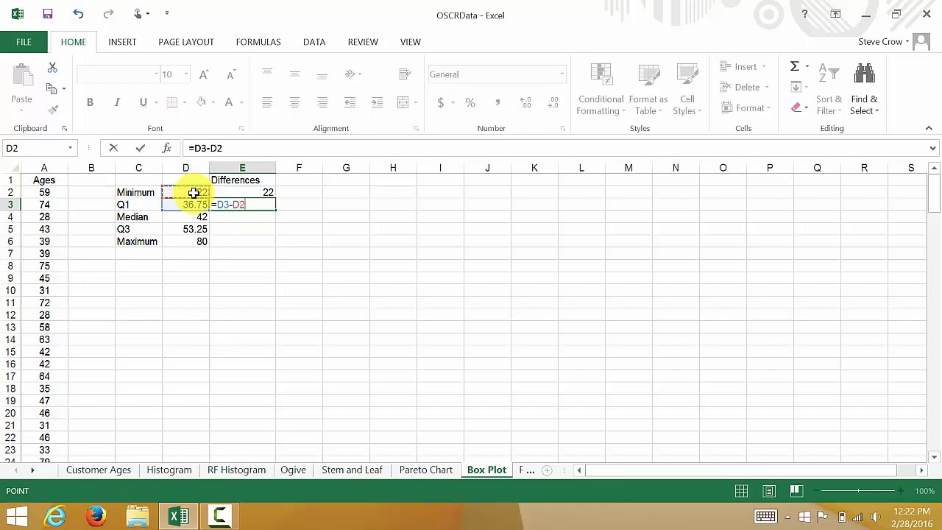
key("Return")
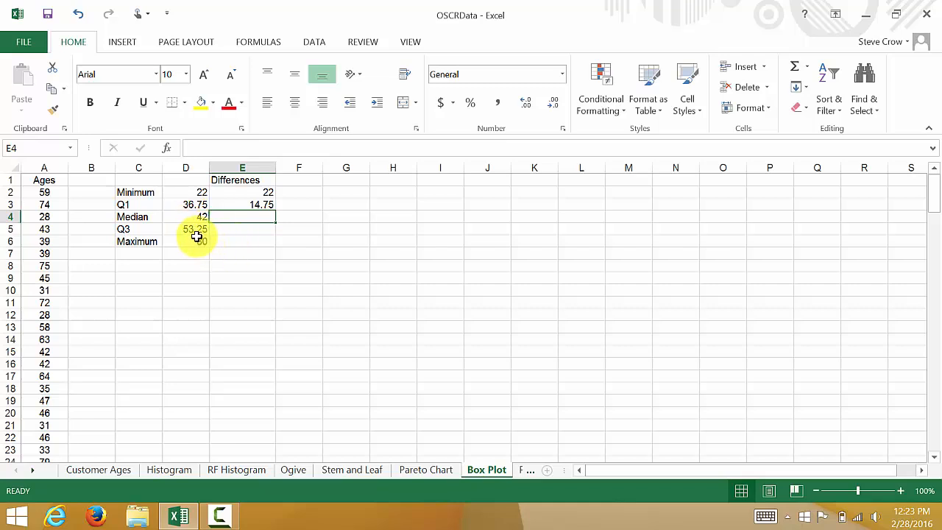
- Fill the difference formula from cell E3 down through E6
left_click(247, 205)
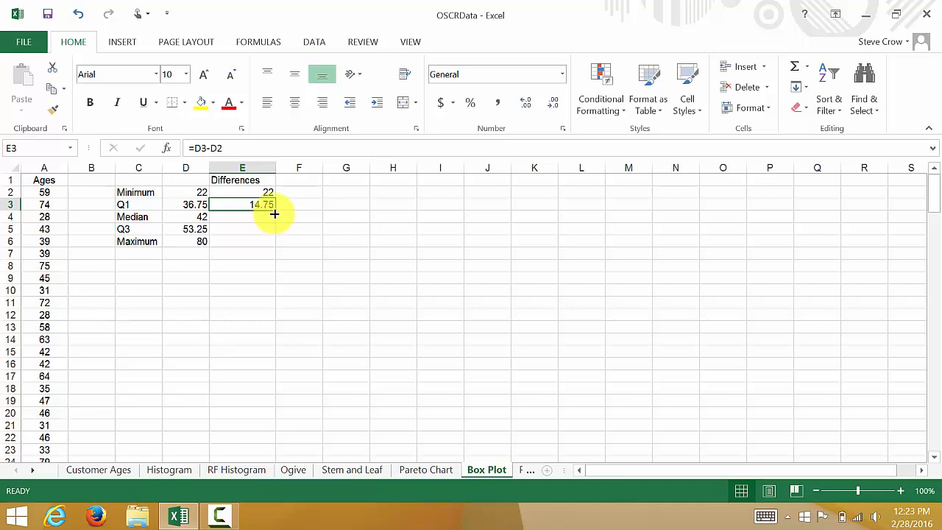
left_click_drag(274, 212, 276, 243)
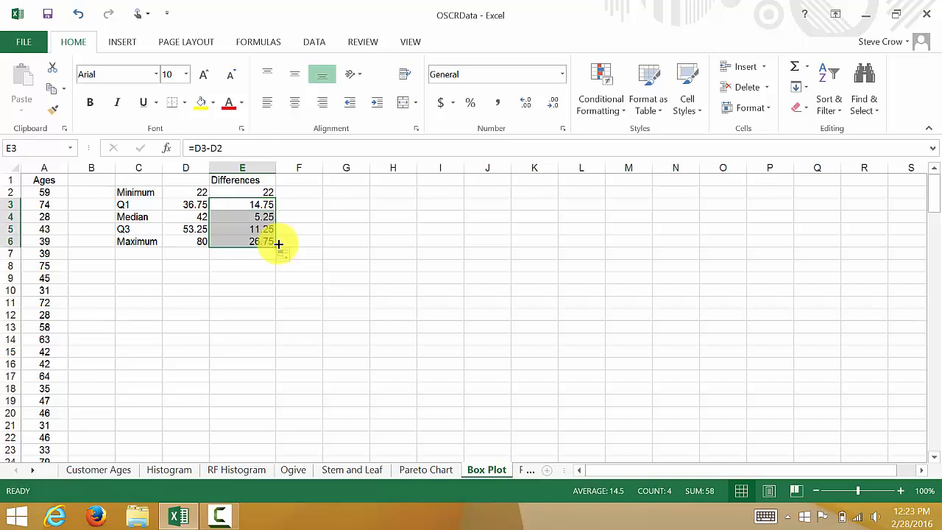
left_click(310, 218)
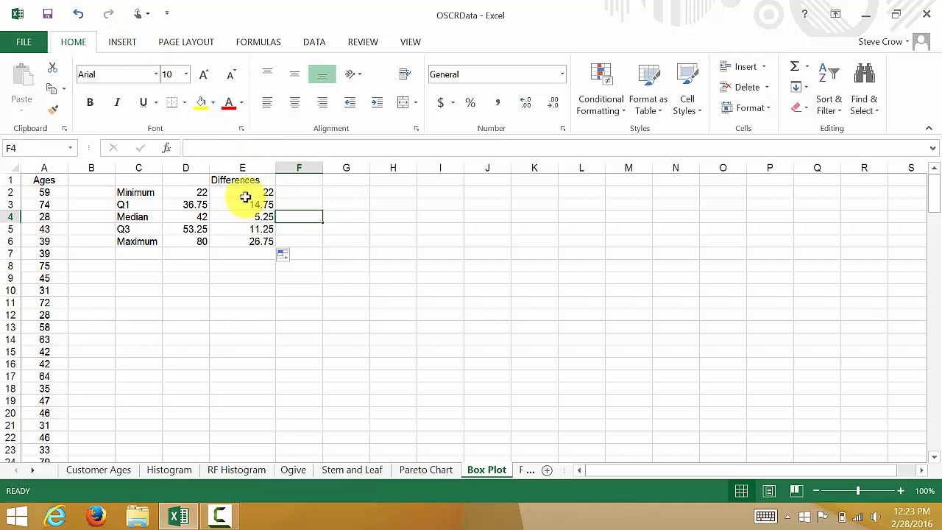
- Insert a 2-D stacked bar chart from the differences in E2:E6
left_click_drag(245, 195, 248, 244)
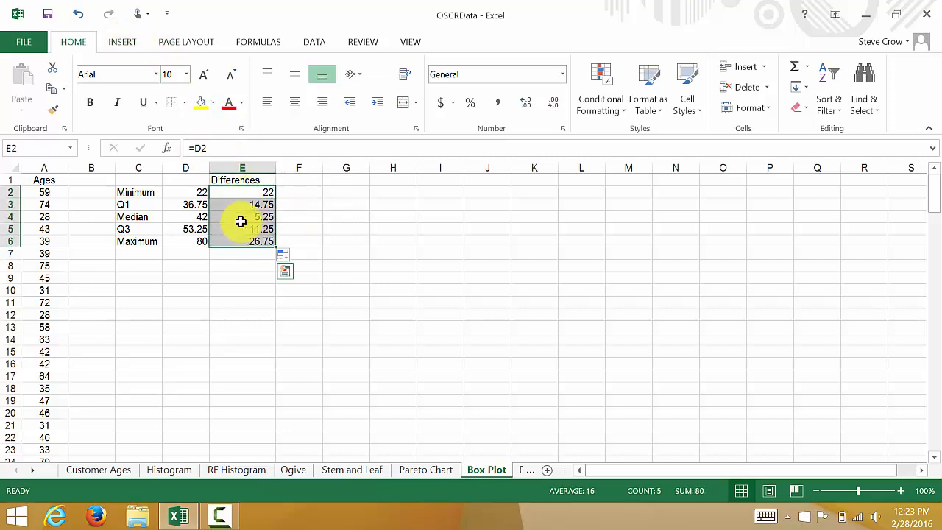
left_click(123, 44)
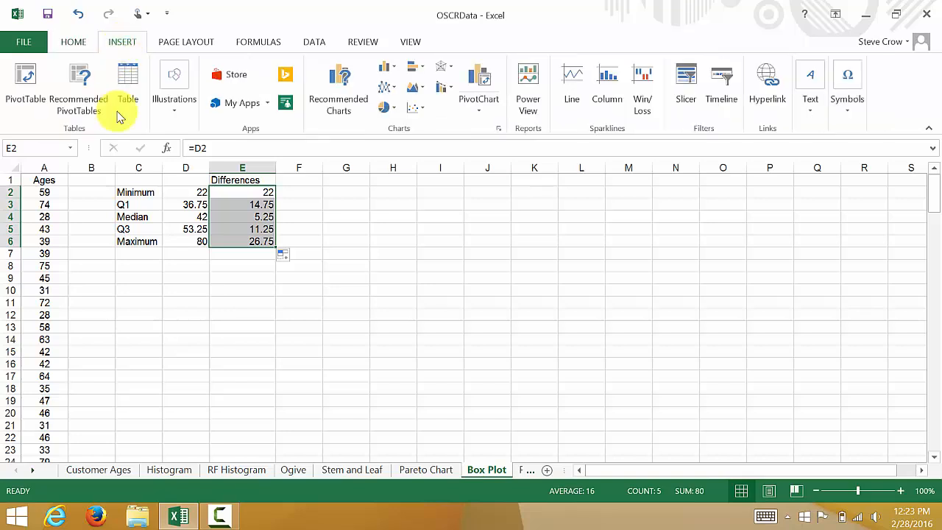
left_click(395, 69)
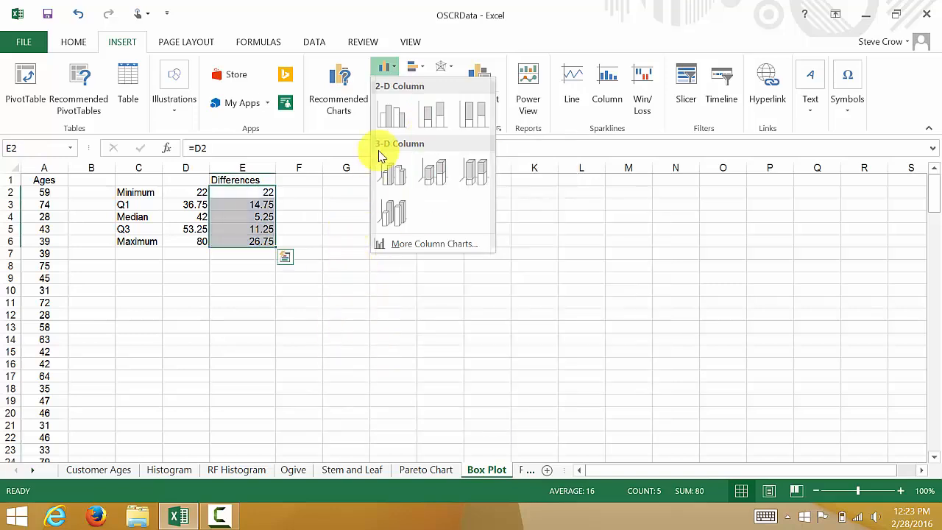
left_click(423, 69)
left_click(424, 70)
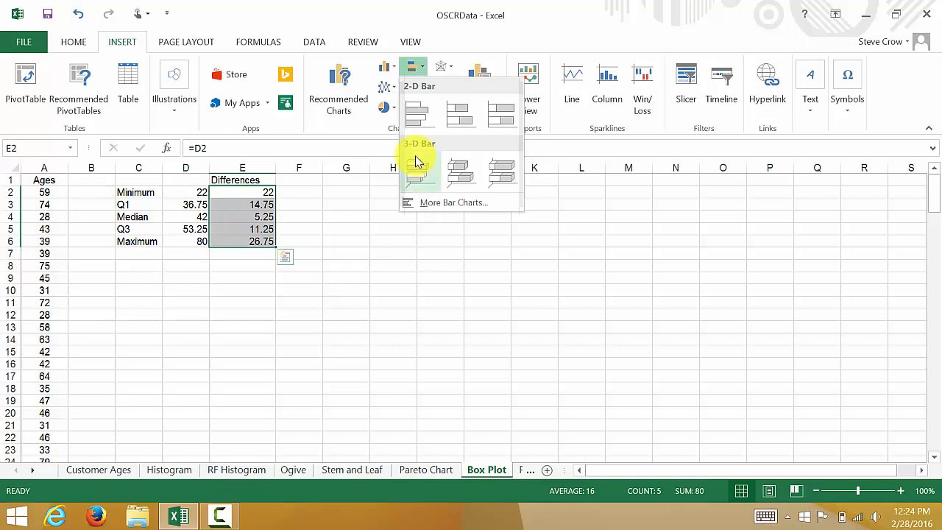
left_click(456, 110)
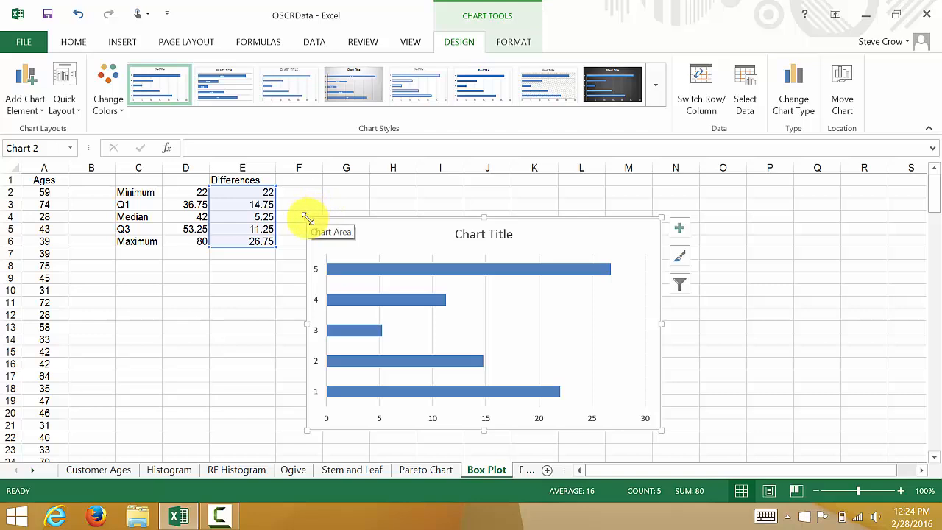
- Enlarge the bar chart to cover about F2 to P22 and switch its rows and columns
left_click_drag(308, 218, 278, 184)
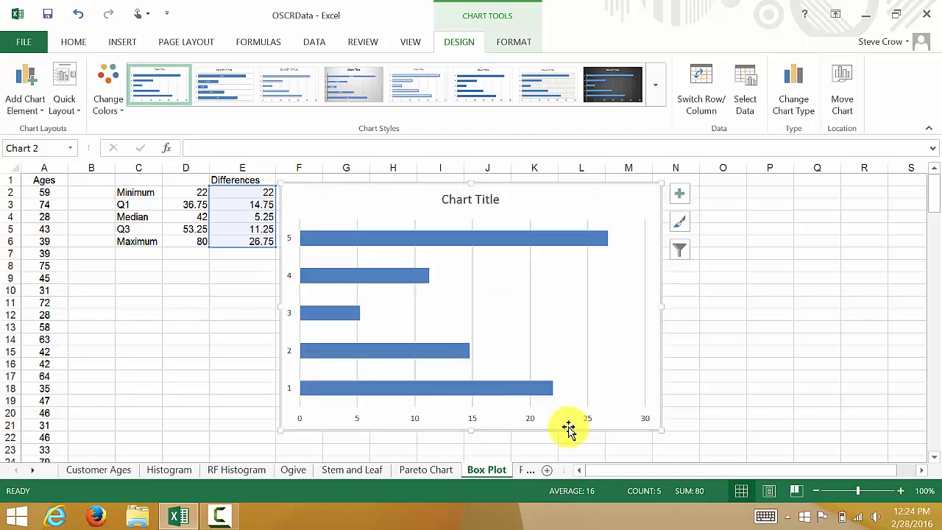
left_click_drag(658, 432, 762, 447)
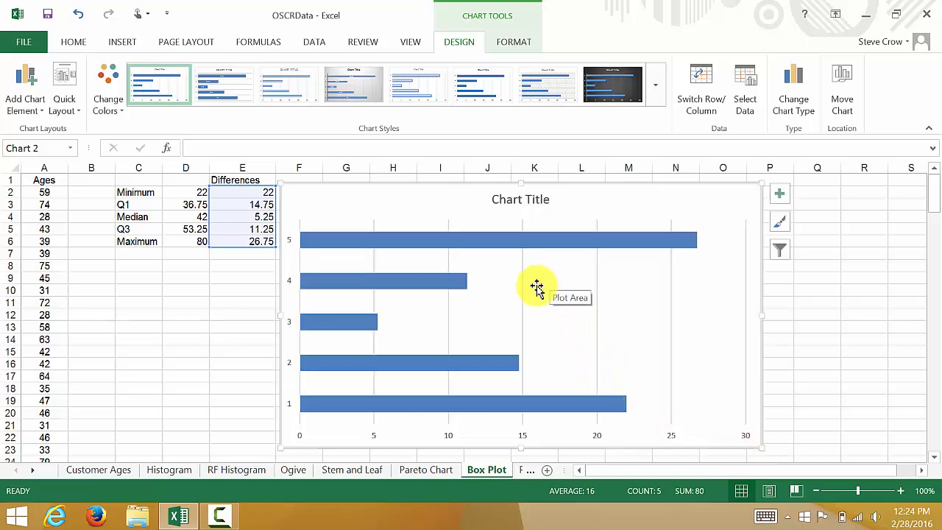
left_click(701, 109)
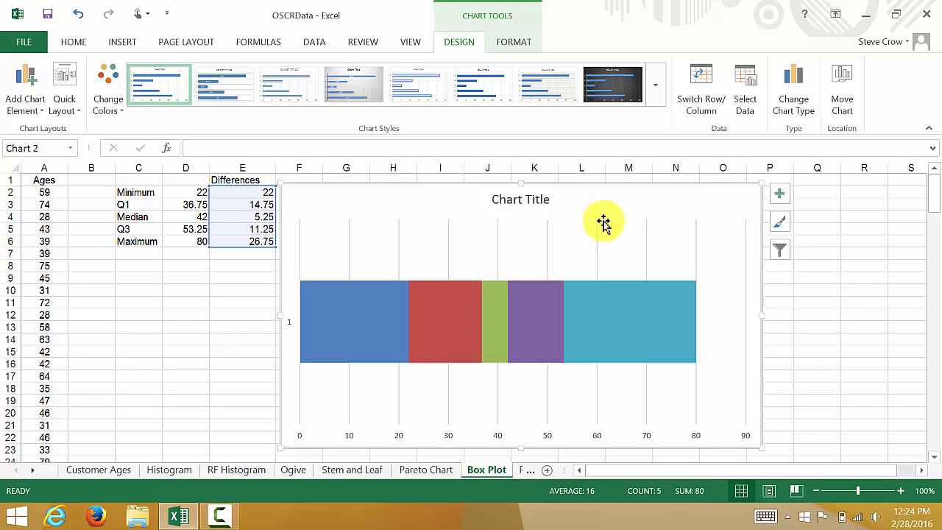
- Title the chart "Ages - Box Plot" and delete its vertical category axis
left_click(505, 205)
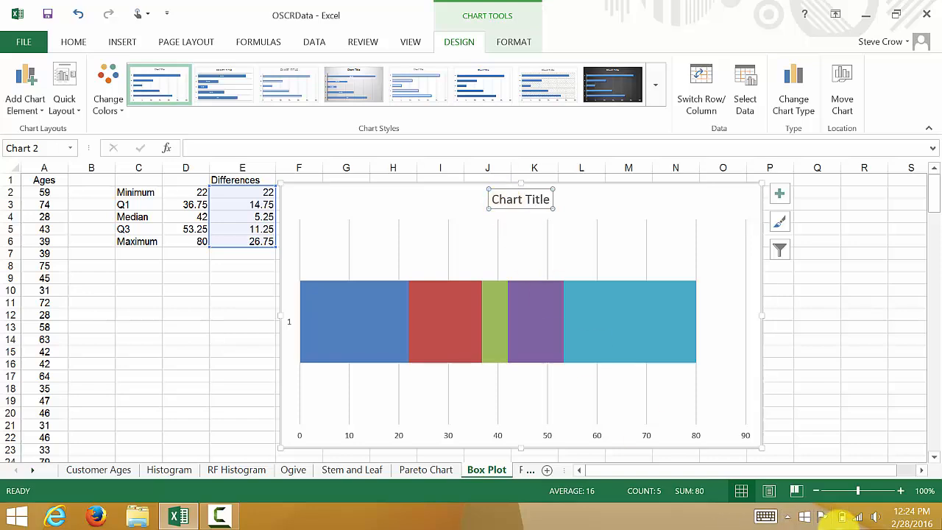
type("Ages - Box Plot")
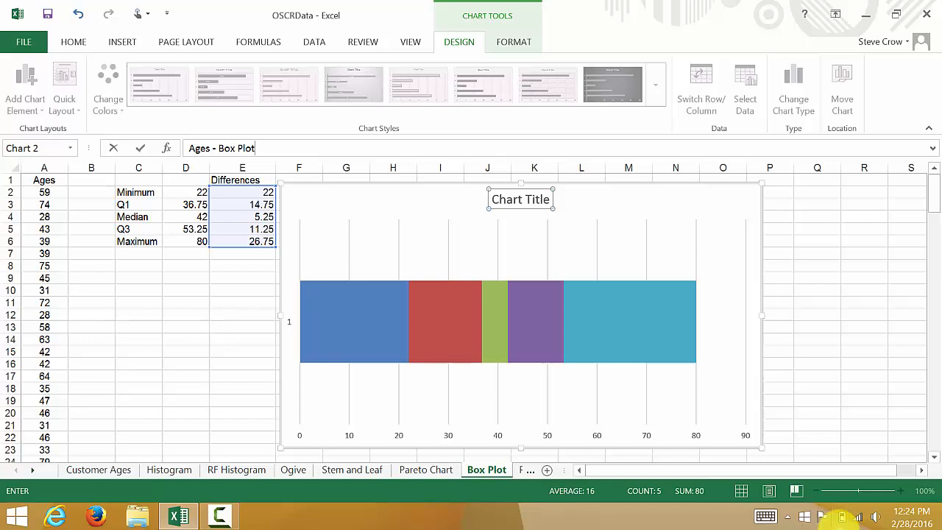
key("Return")
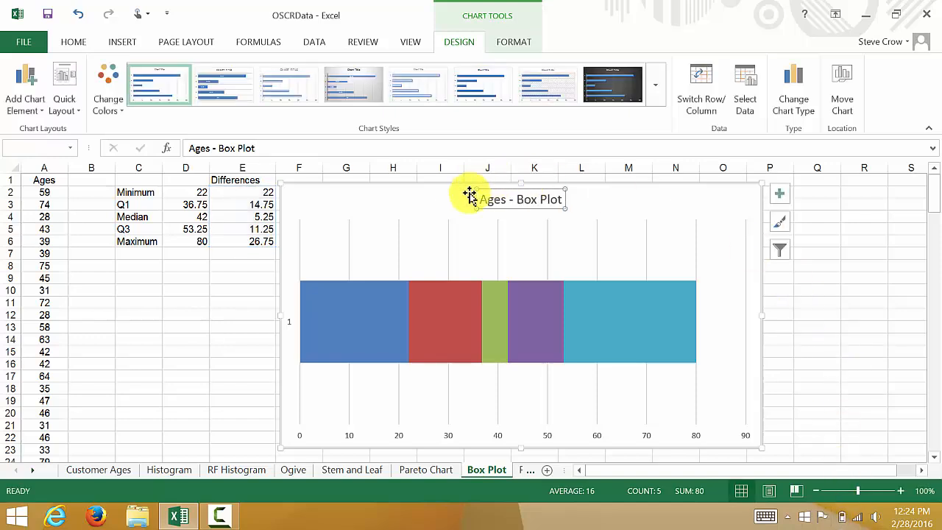
left_click(439, 206)
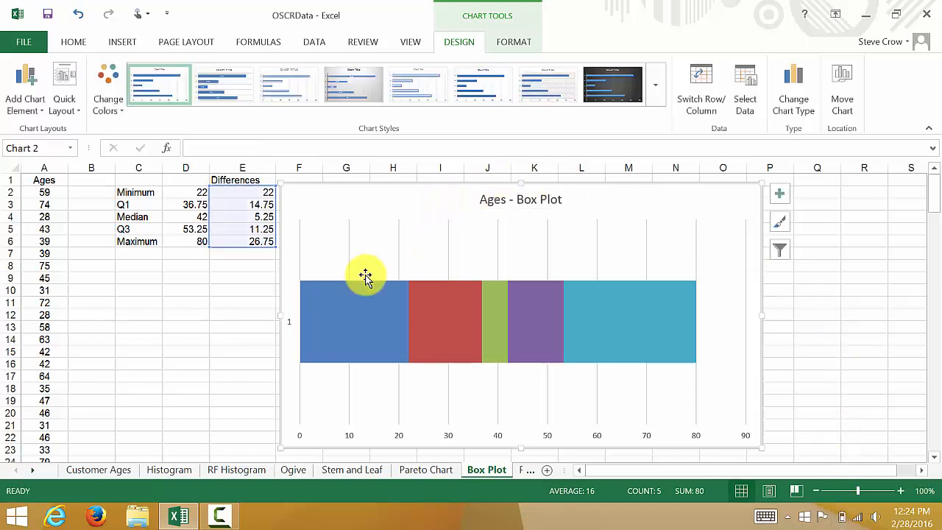
left_click(289, 328)
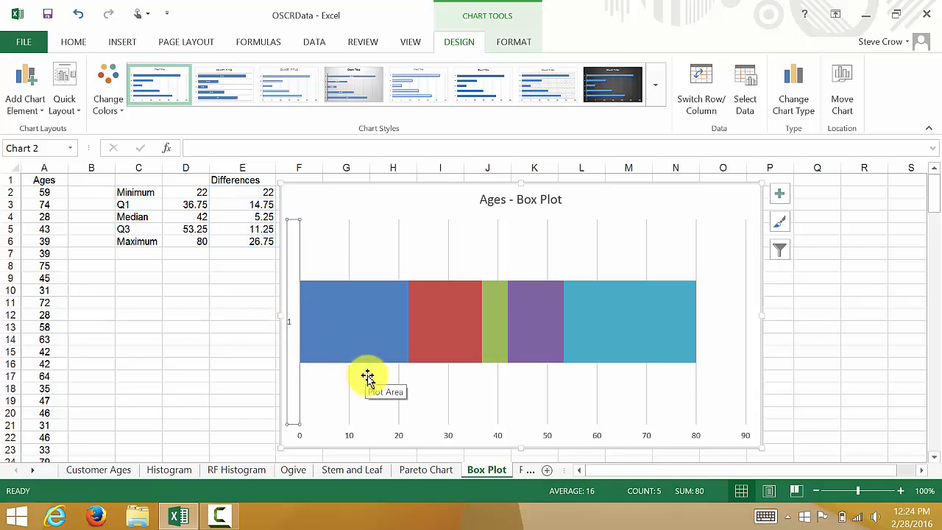
key("Delete")
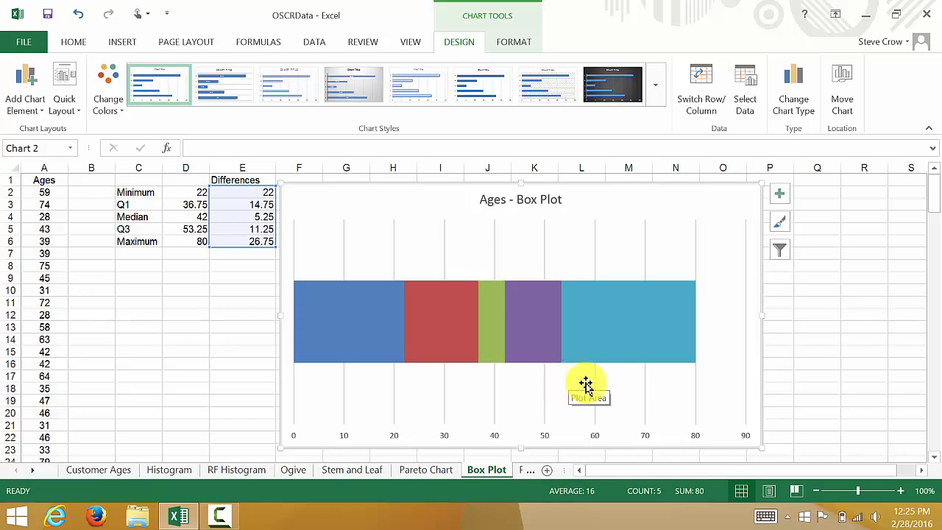
left_click(190, 229)
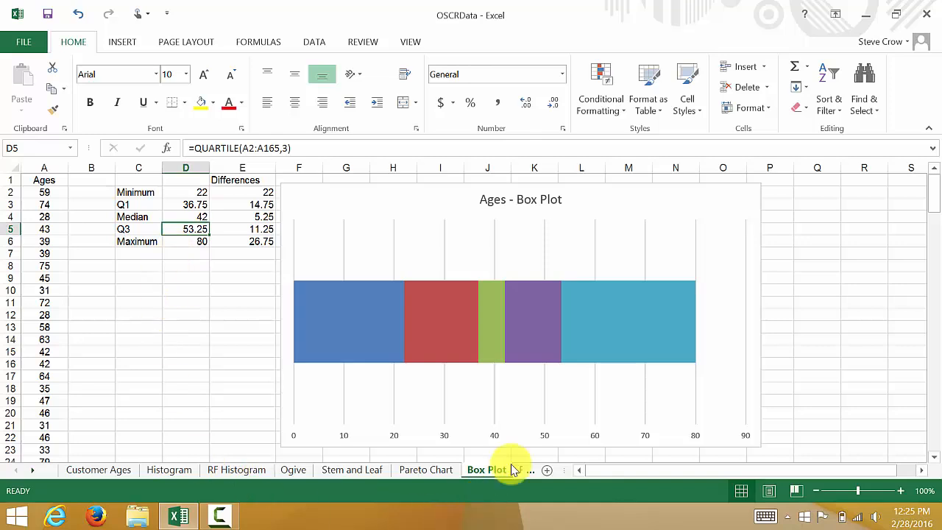
left_click(597, 319)
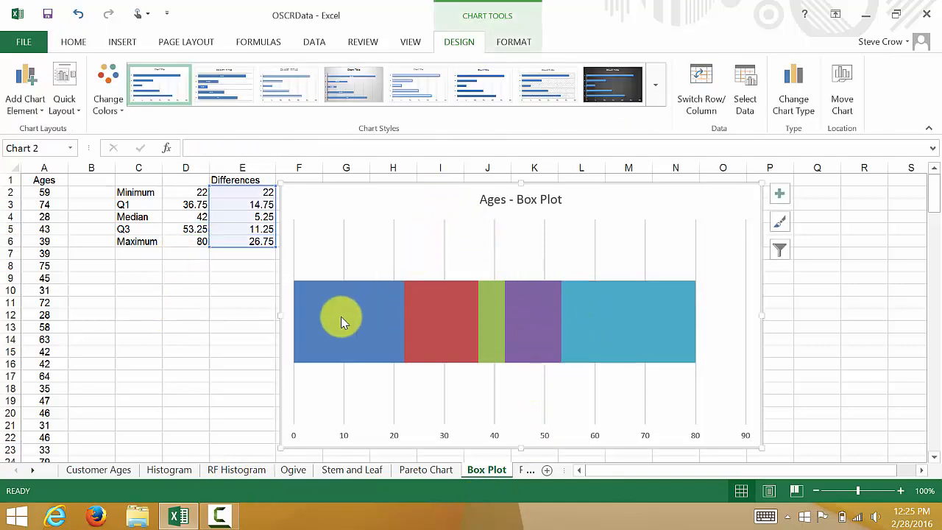
mouse_move(350, 344)
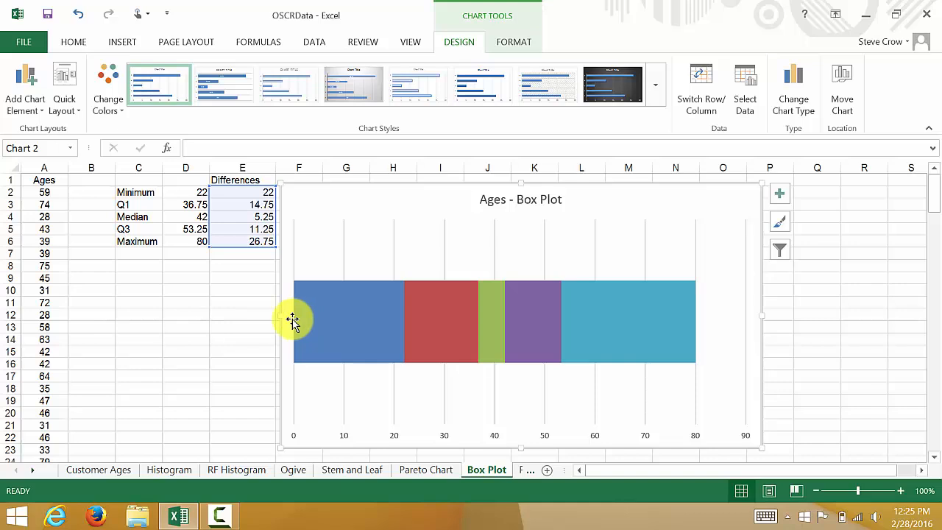
mouse_move(410, 317)
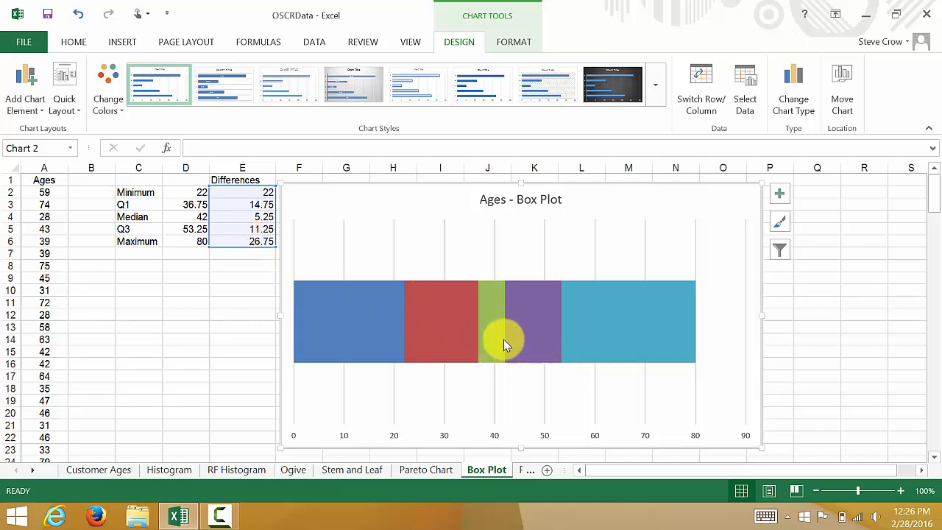
- Remove the fill from the blue first series of the stacked bar, the one for the minimum in E2
mouse_move(532, 341)
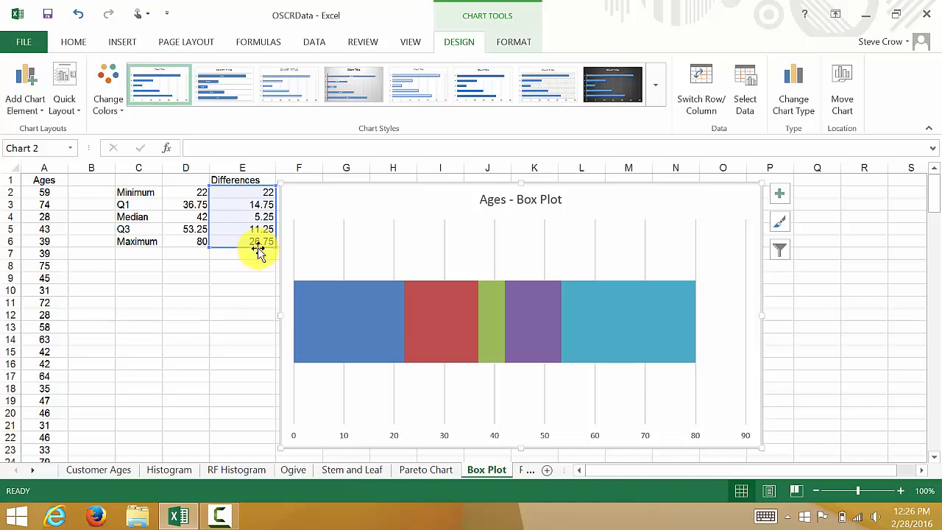
mouse_move(613, 335)
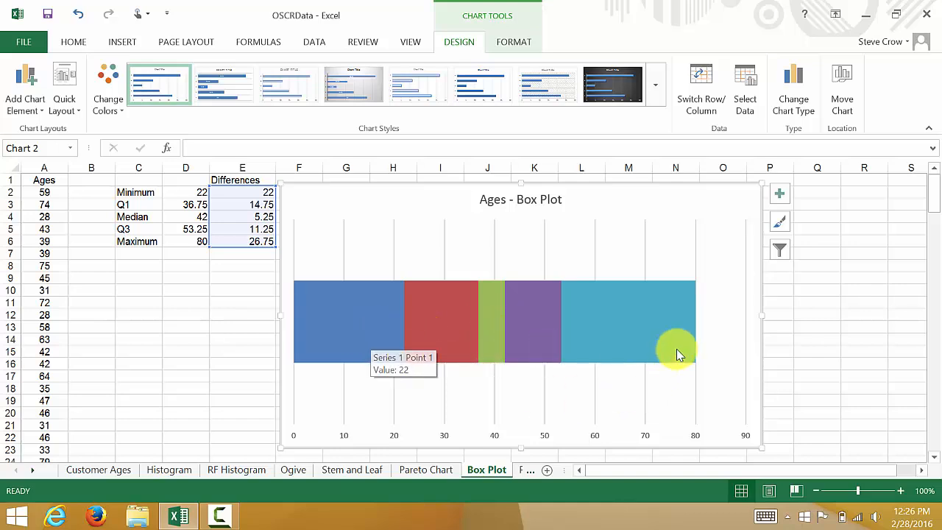
mouse_move(676, 342)
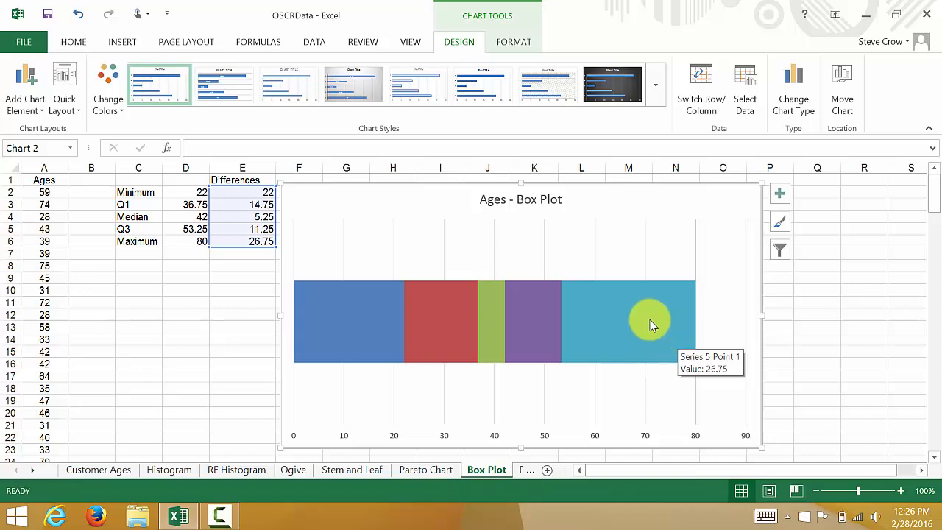
double_click(371, 335)
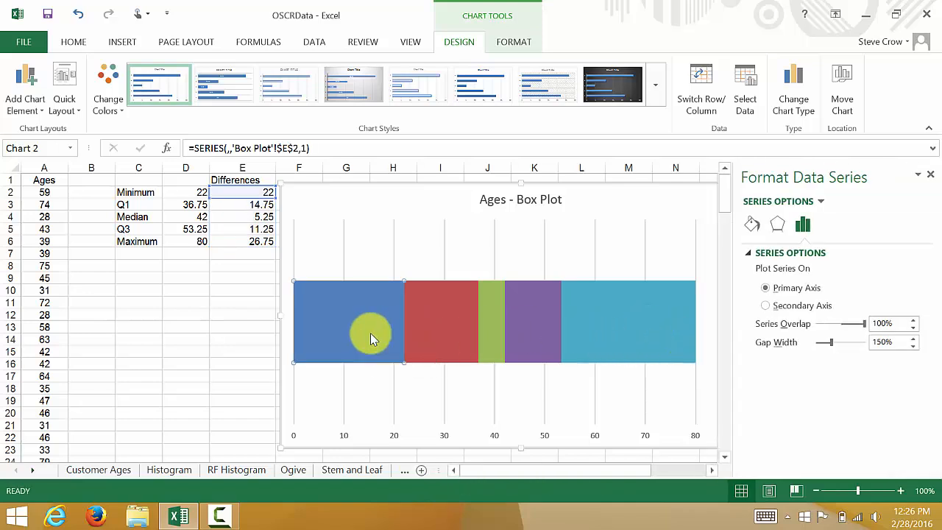
left_click(753, 228)
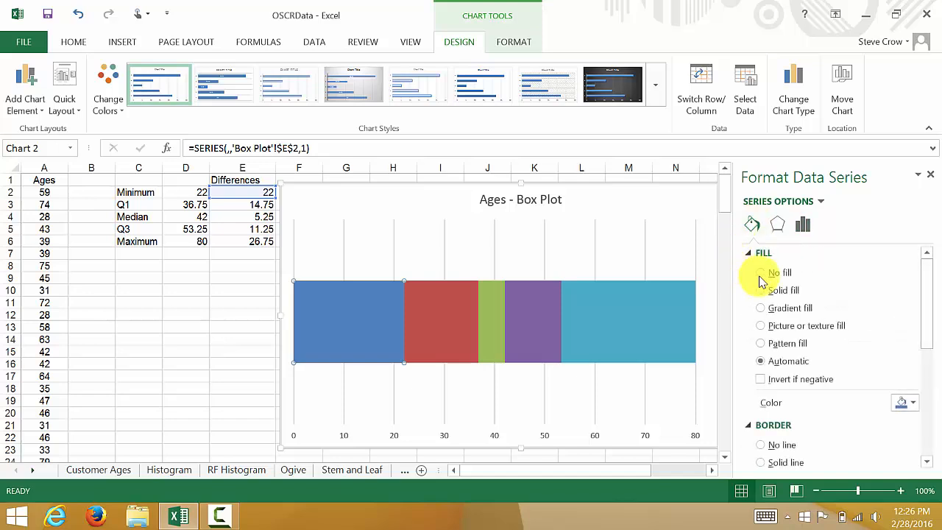
left_click(762, 274)
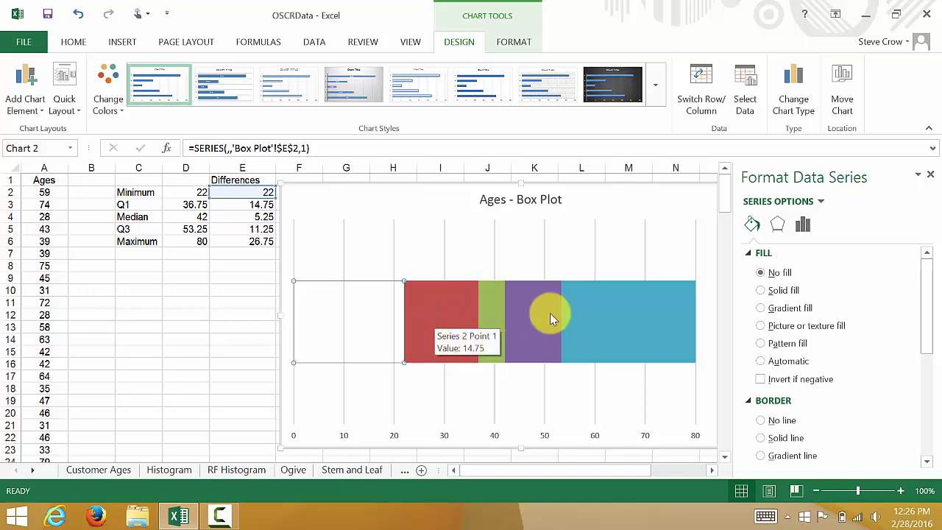
- Set the red second series and the light-blue fifth series to No fill, and close the formatting pane
left_click(466, 323)
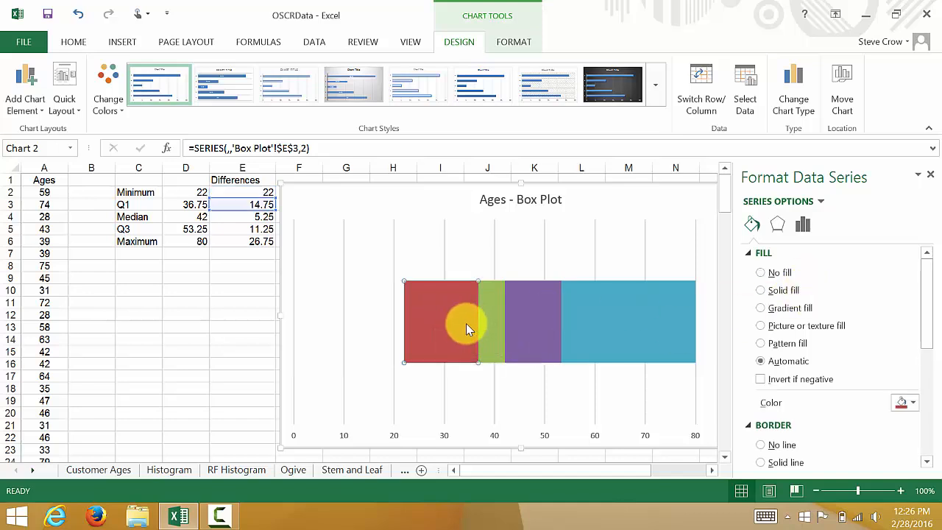
left_click(760, 272)
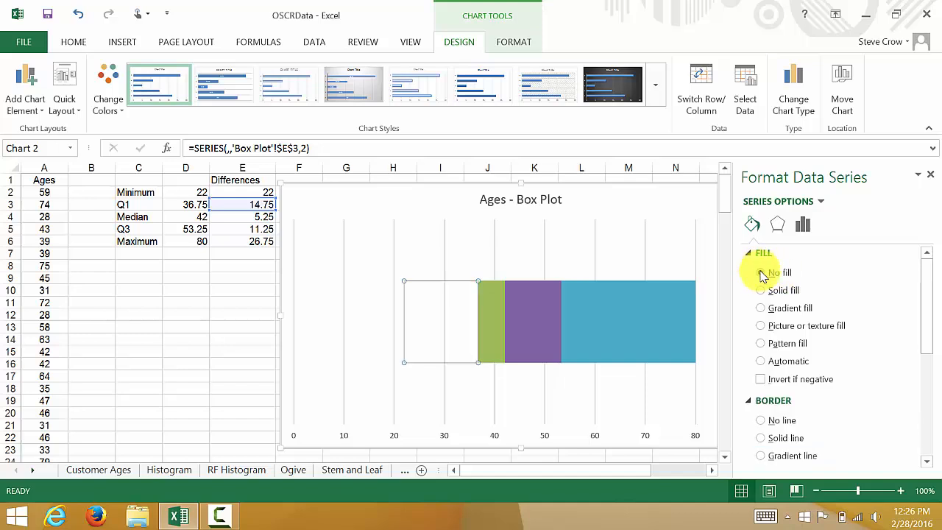
left_click(608, 321)
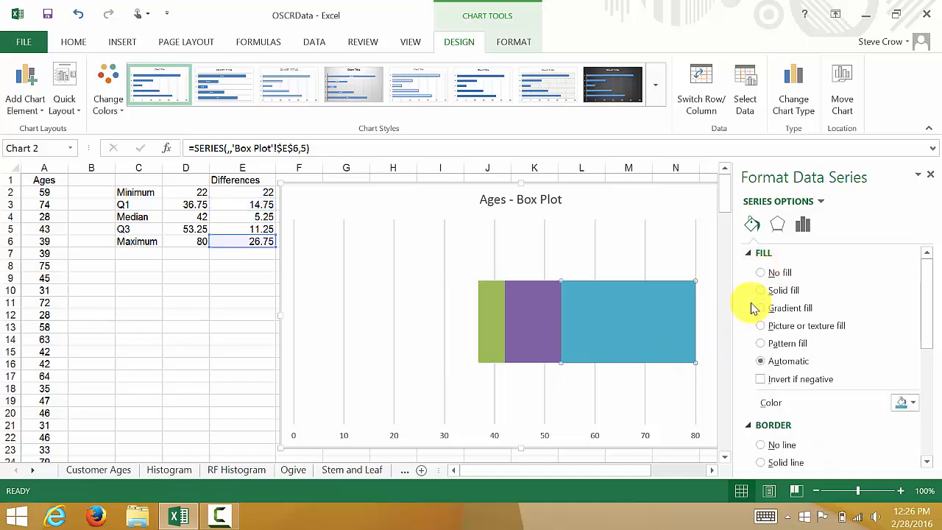
left_click(761, 273)
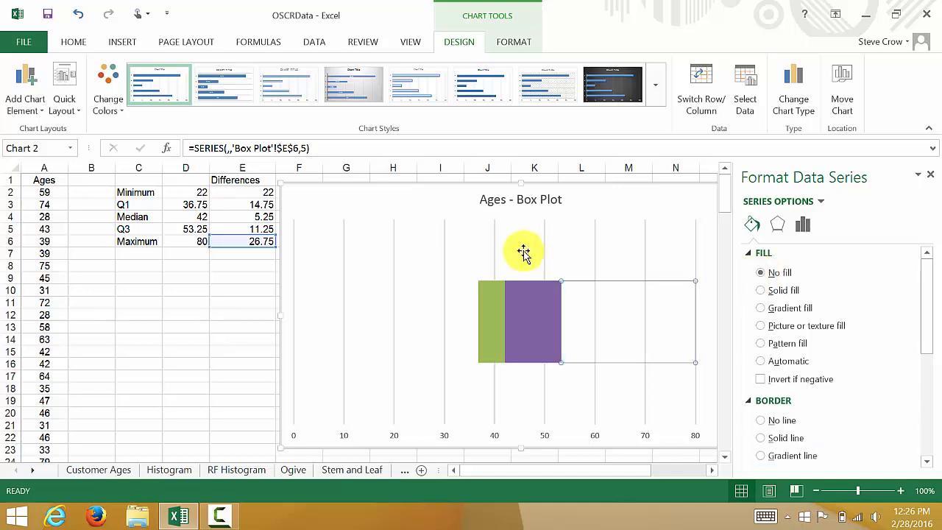
left_click(594, 200)
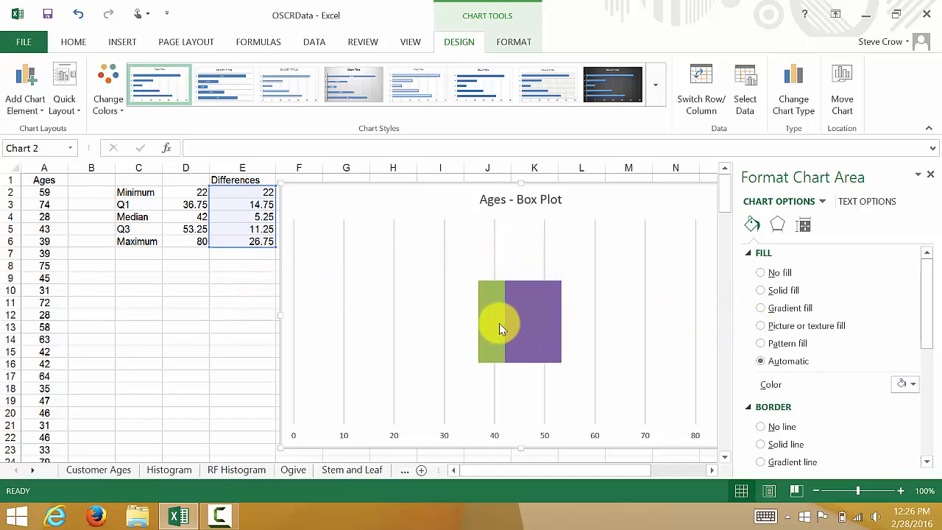
mouse_move(500, 323)
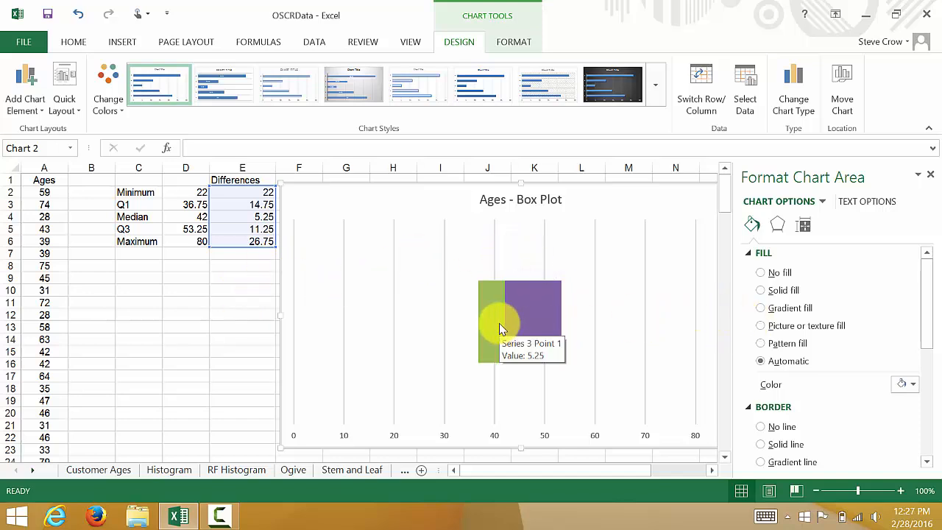
left_click(931, 177)
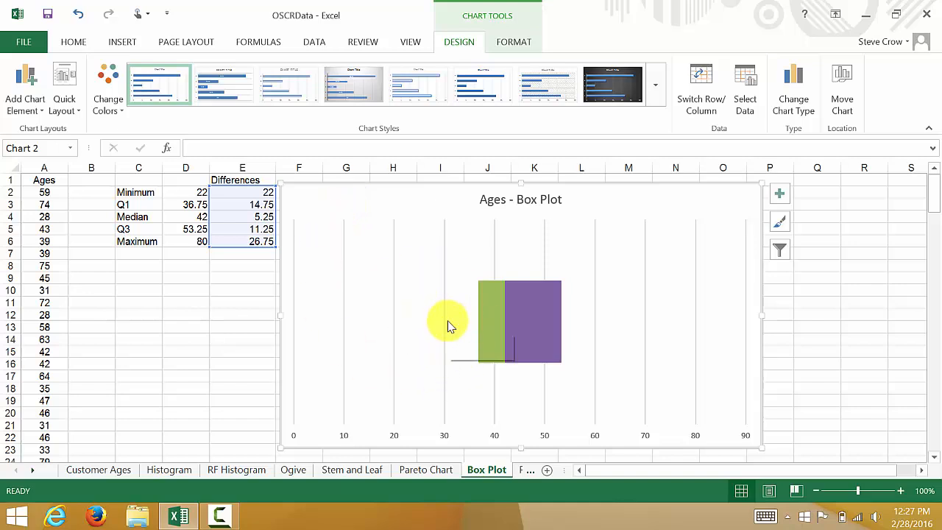
mouse_move(471, 333)
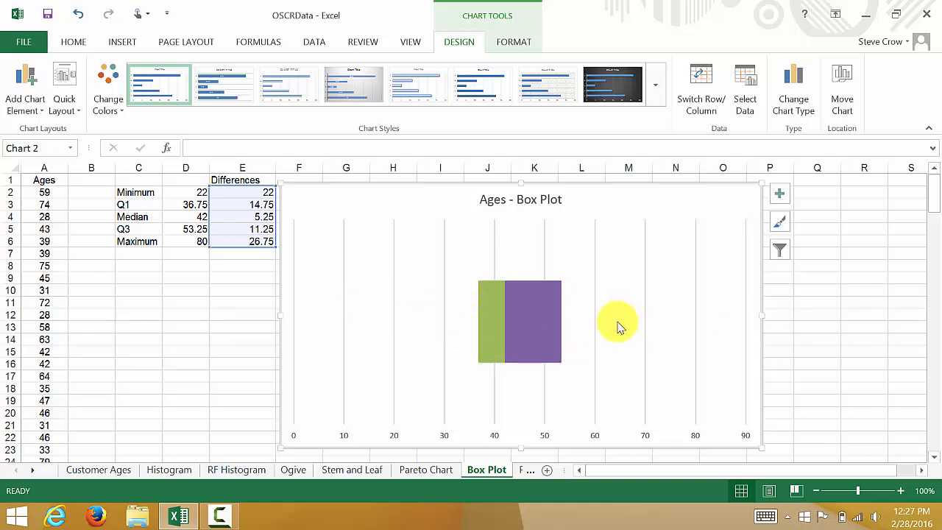
left_click(462, 333)
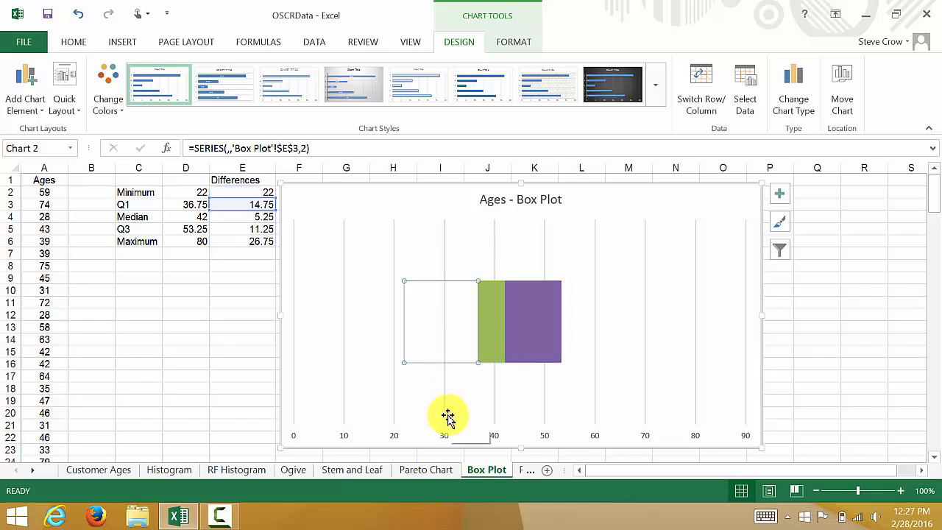
mouse_move(431, 334)
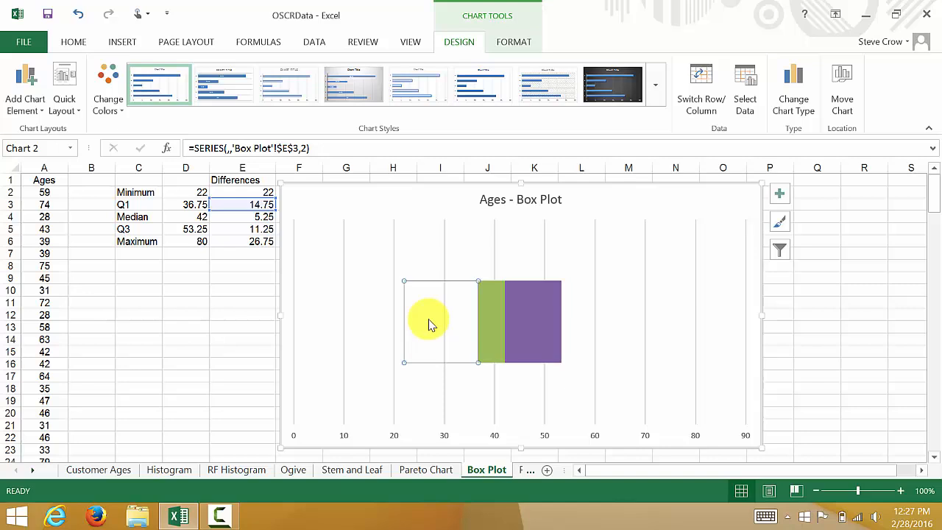
left_click(435, 196)
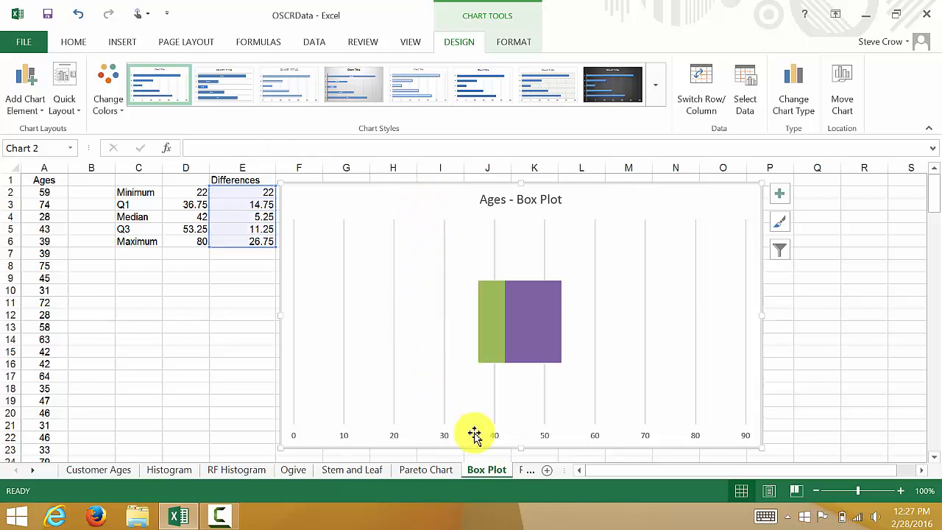
left_click(493, 334)
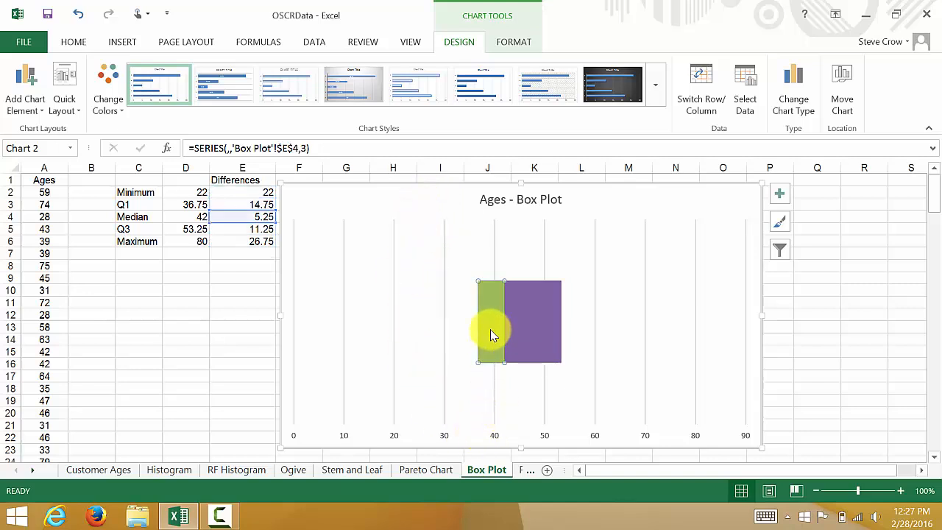
- Add horizontal error bars to the unfilled second series (E3) and set their direction to Minus
left_click(445, 337)
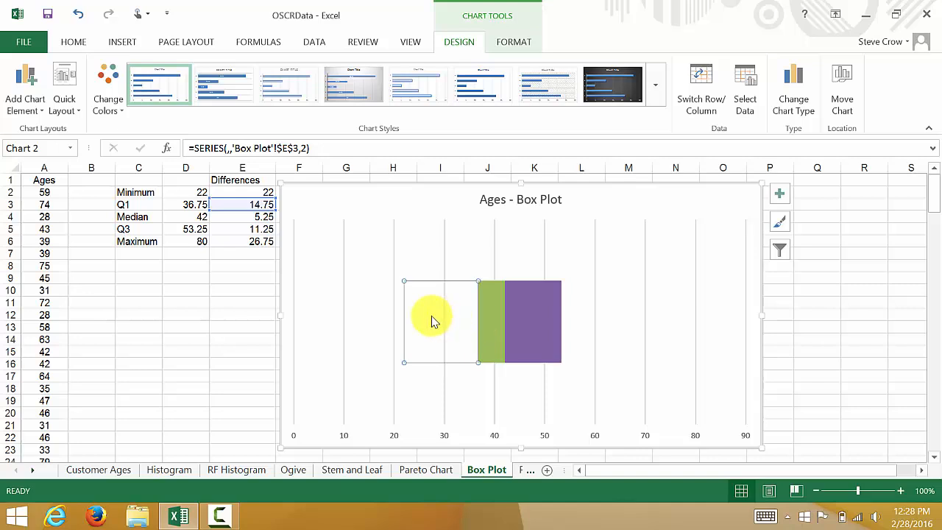
mouse_move(478, 324)
mouse_move(304, 322)
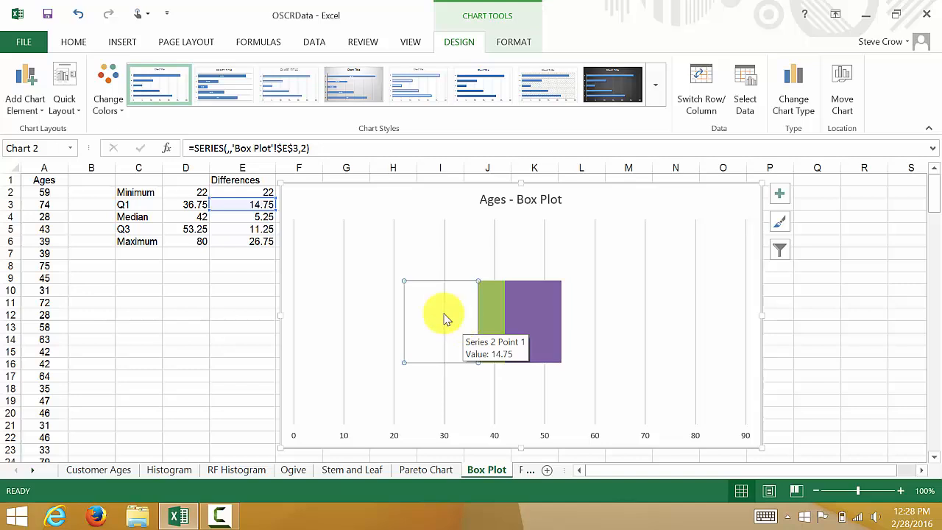
left_click(41, 111)
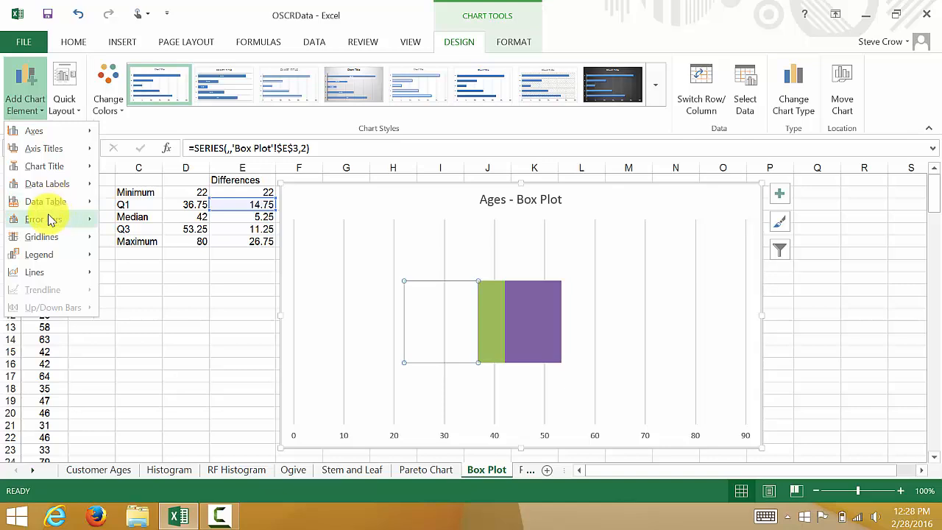
mouse_move(50, 219)
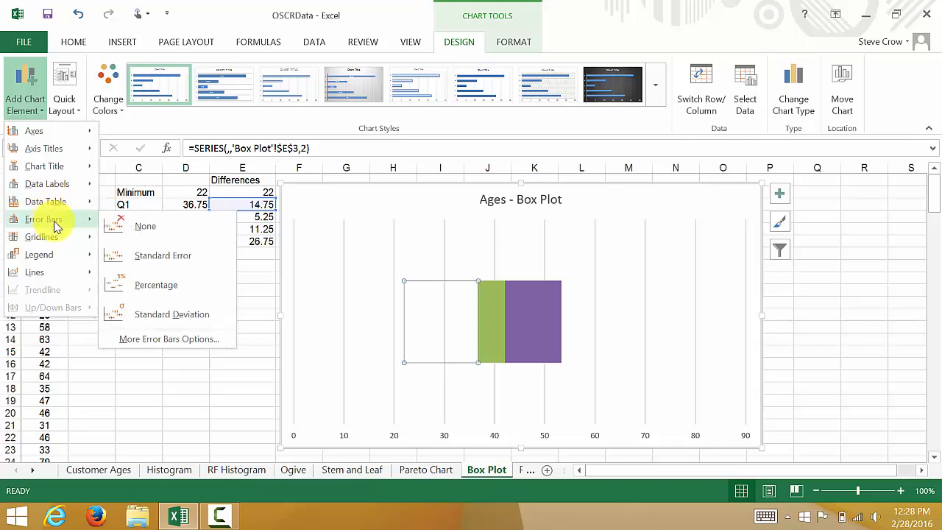
left_click(162, 340)
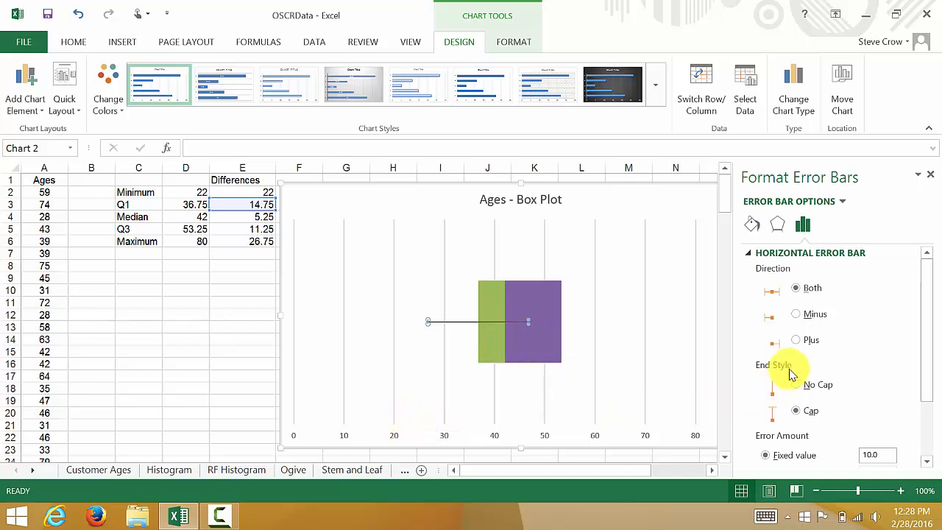
left_click(796, 315)
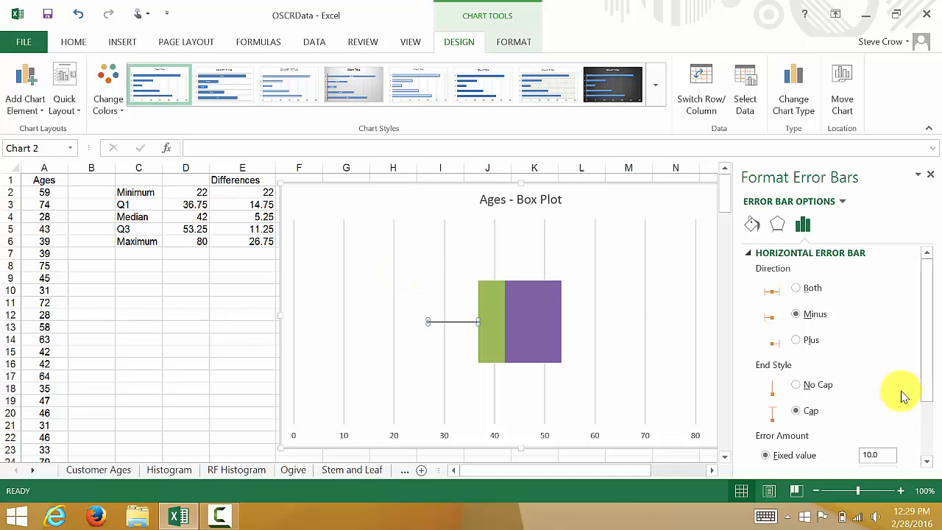
- Give the error bars a custom amount with the negative error value taken from cell E3 of the Box Plot sheet
left_click_drag(925, 374, 857, 476)
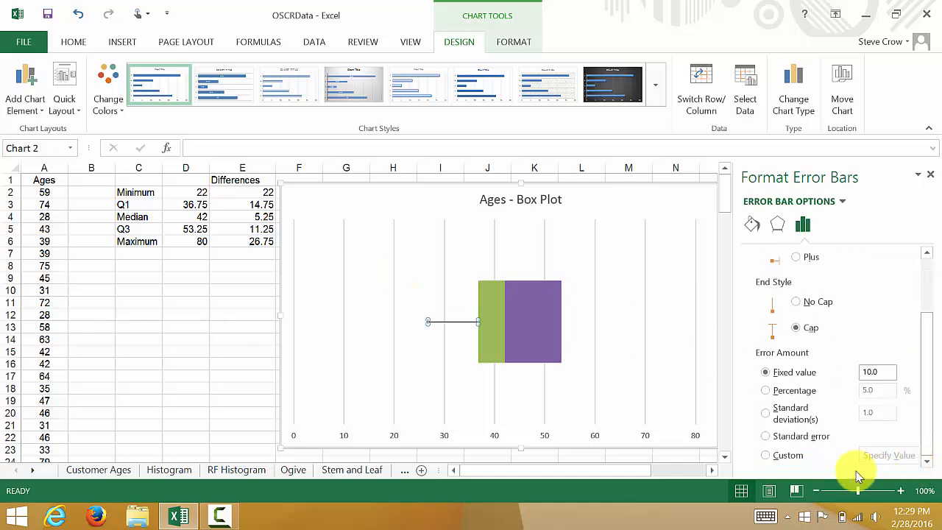
left_click(765, 457)
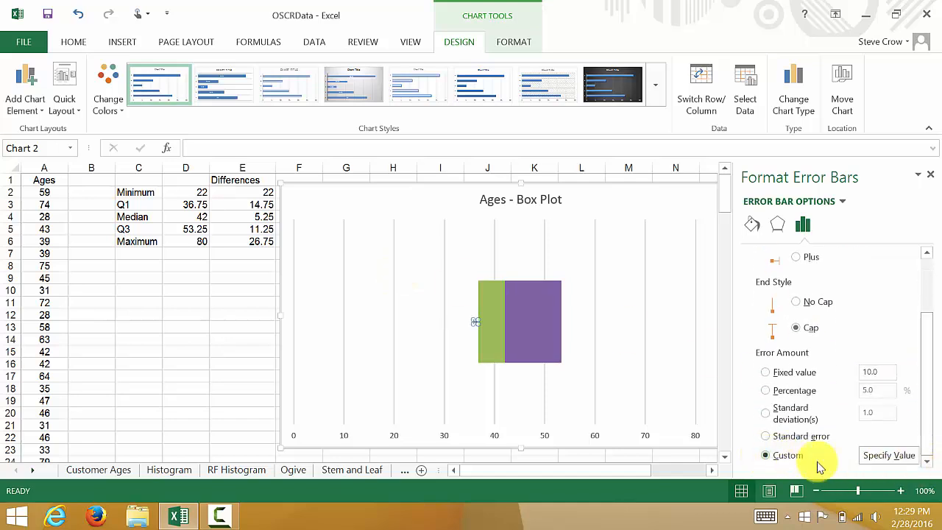
left_click(899, 457)
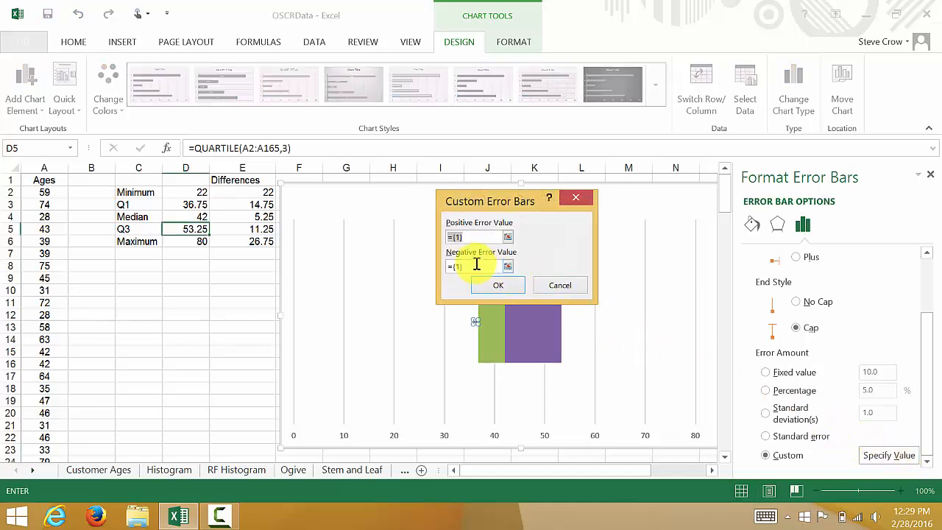
left_click(479, 240)
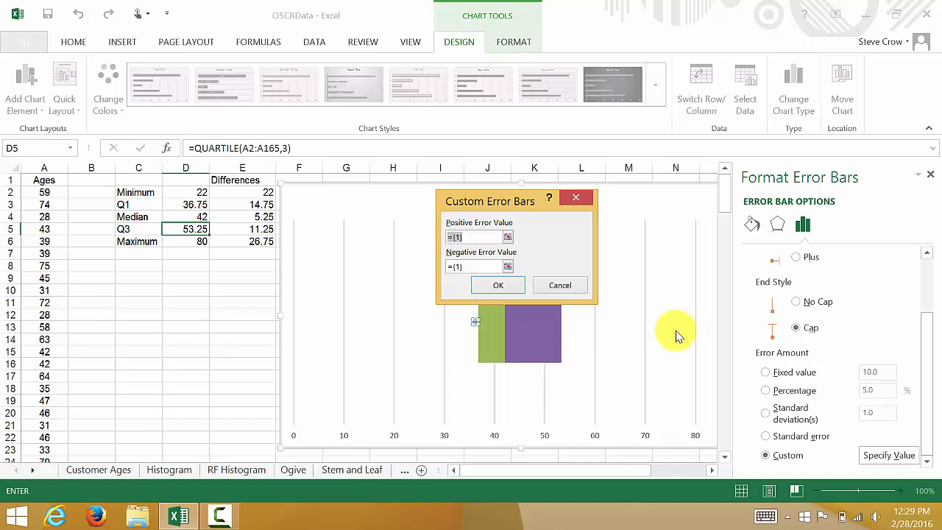
left_click(509, 267)
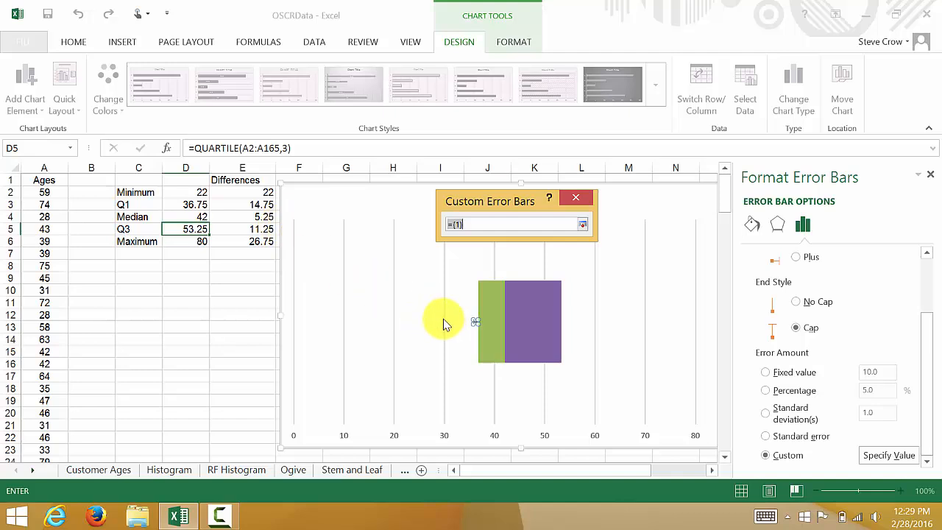
mouse_move(439, 335)
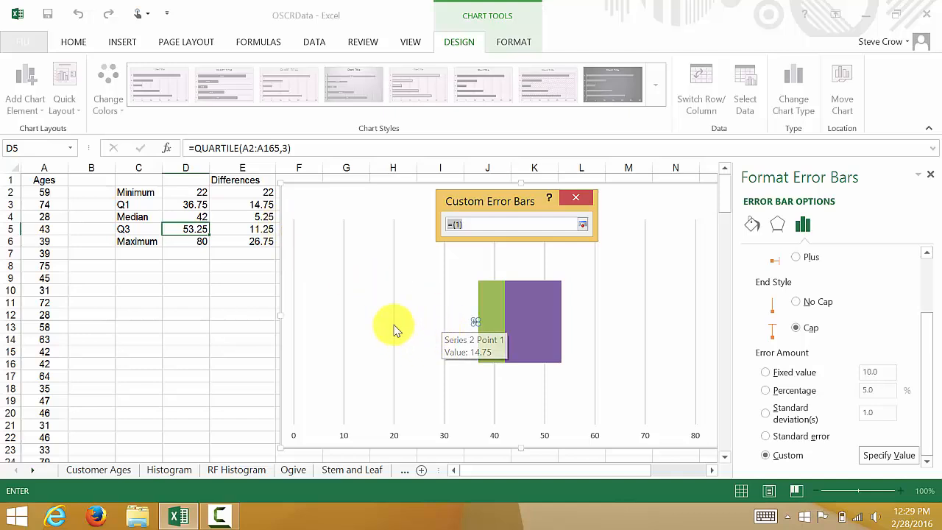
left_click(249, 205)
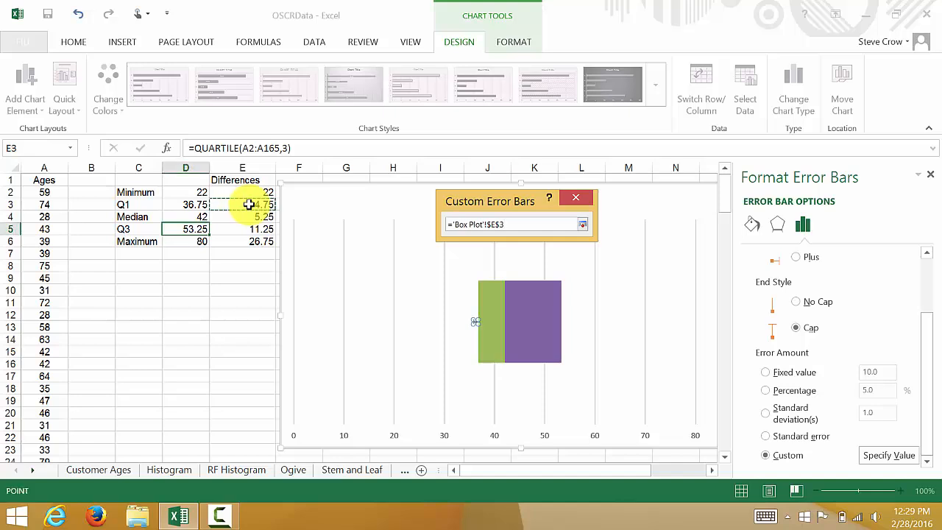
left_click(583, 224)
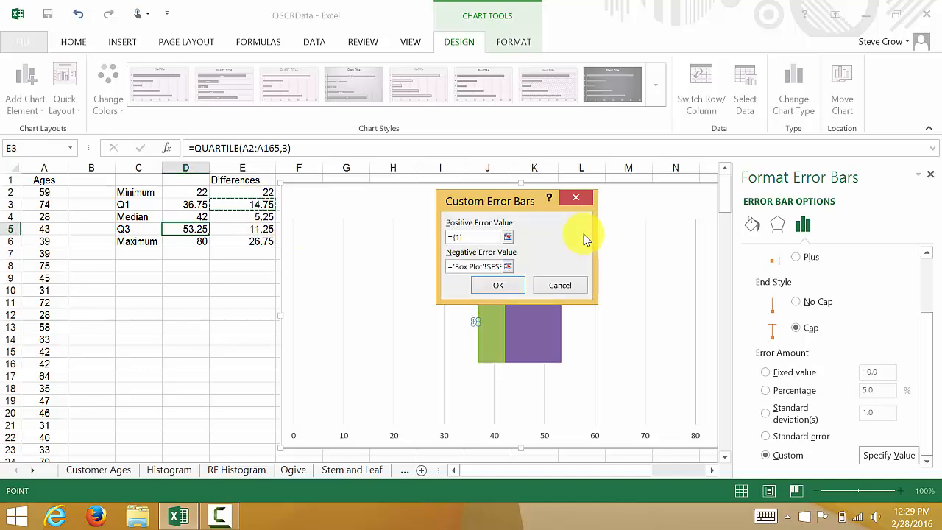
left_click(498, 286)
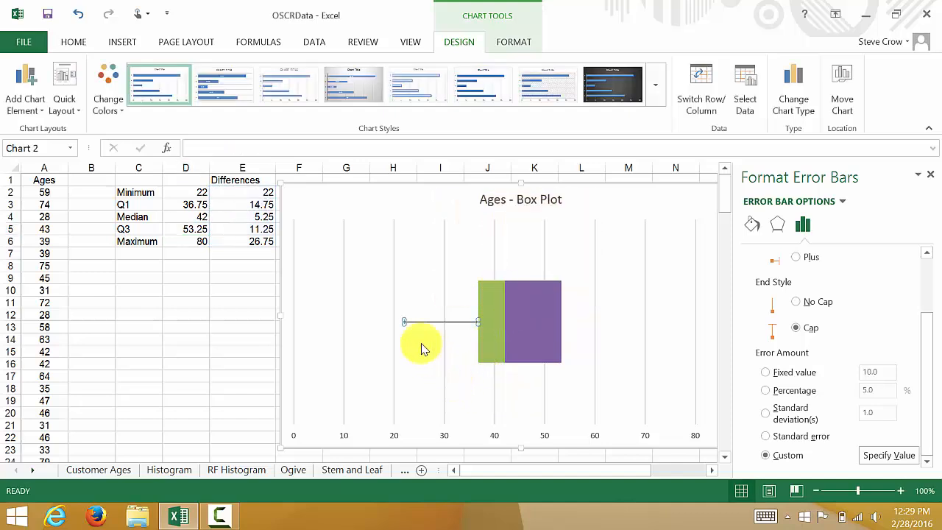
- Add horizontal error bars to the purple fourth series (E5) and set their direction to Plus
left_click(434, 217)
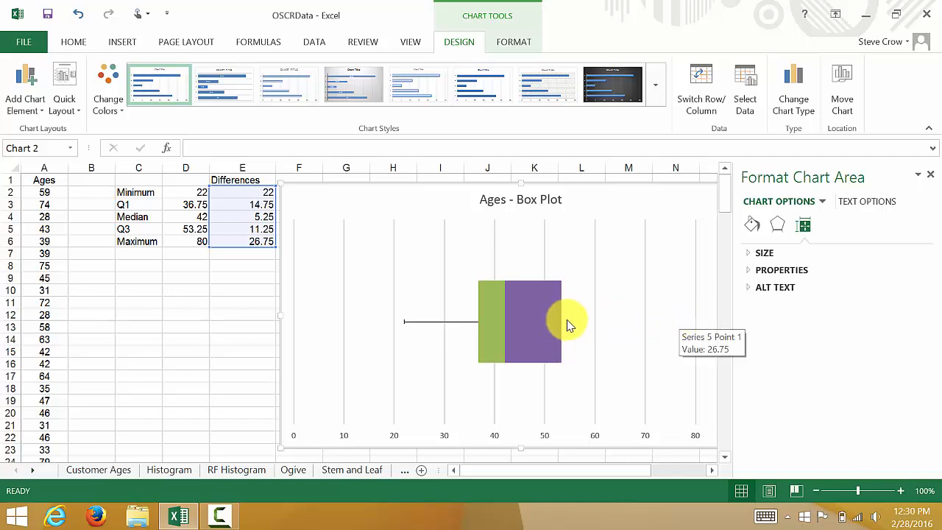
left_click(543, 326)
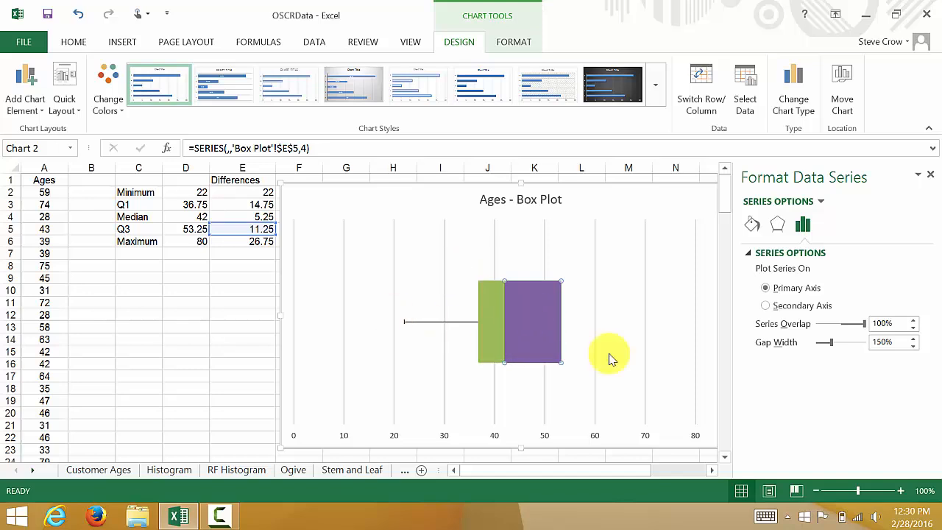
left_click(39, 110)
mouse_move(57, 218)
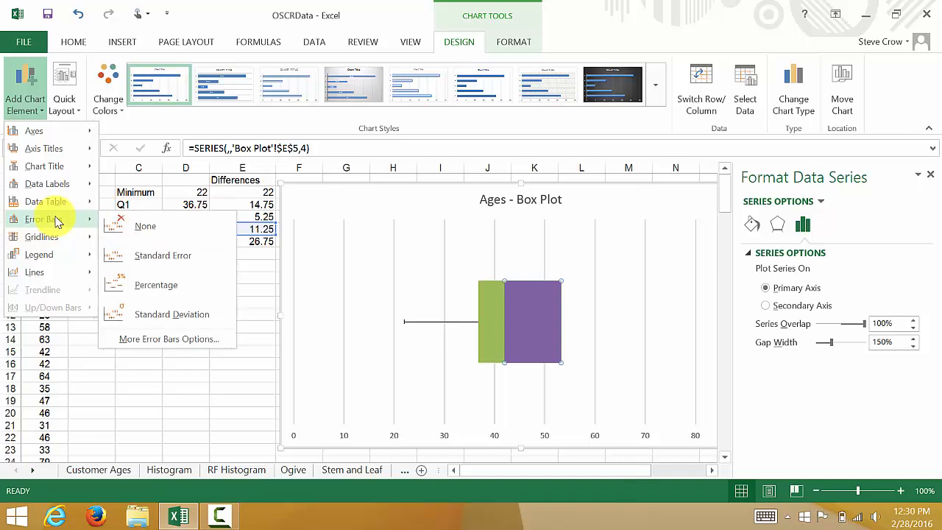
left_click(167, 338)
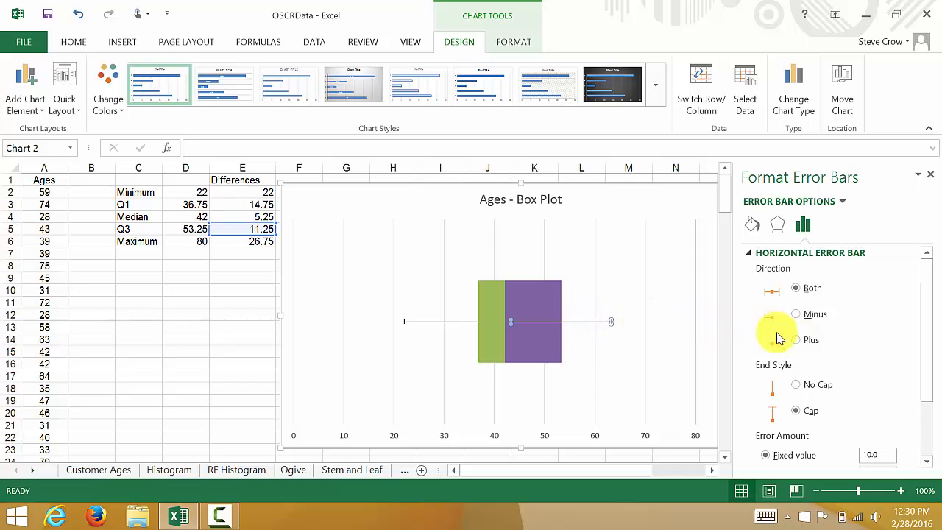
left_click(802, 344)
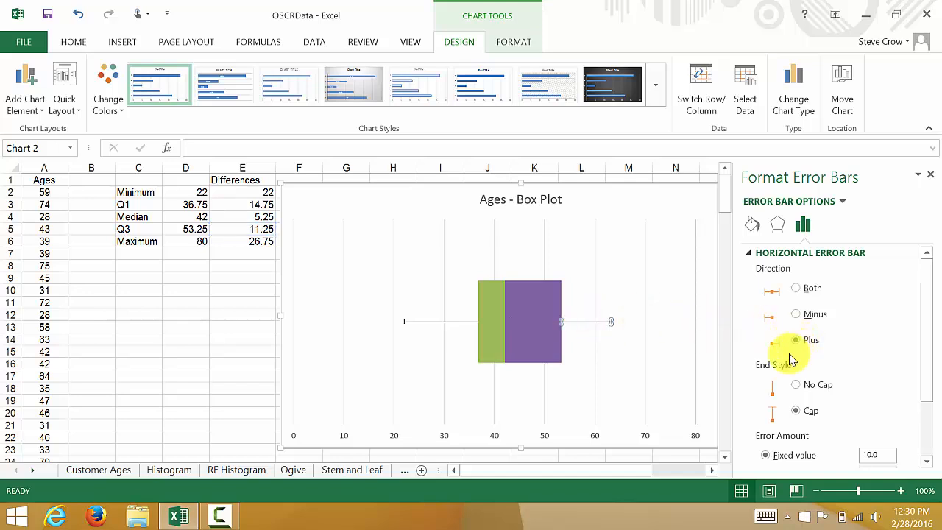
mouse_move(566, 332)
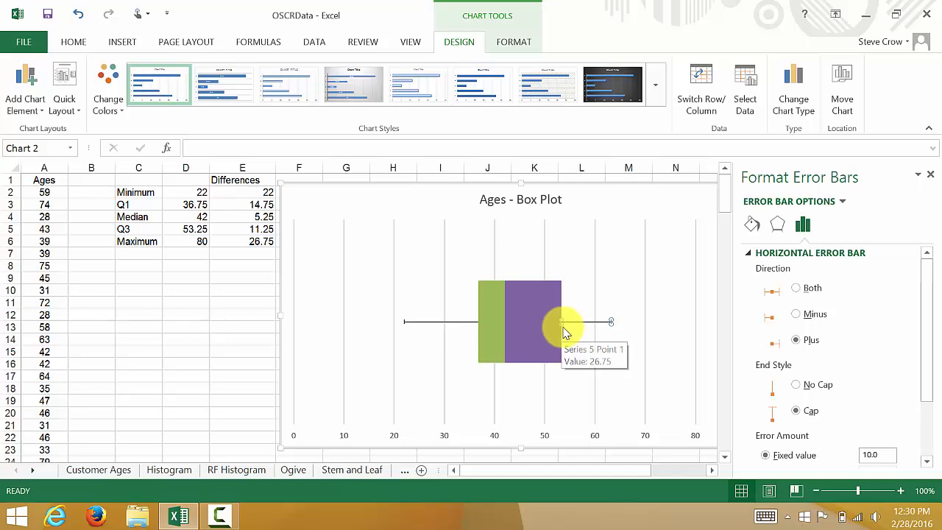
- Give these error bars a custom amount with the positive error value taken from cell E6, and close the formatting pane
left_click_drag(930, 369, 932, 452)
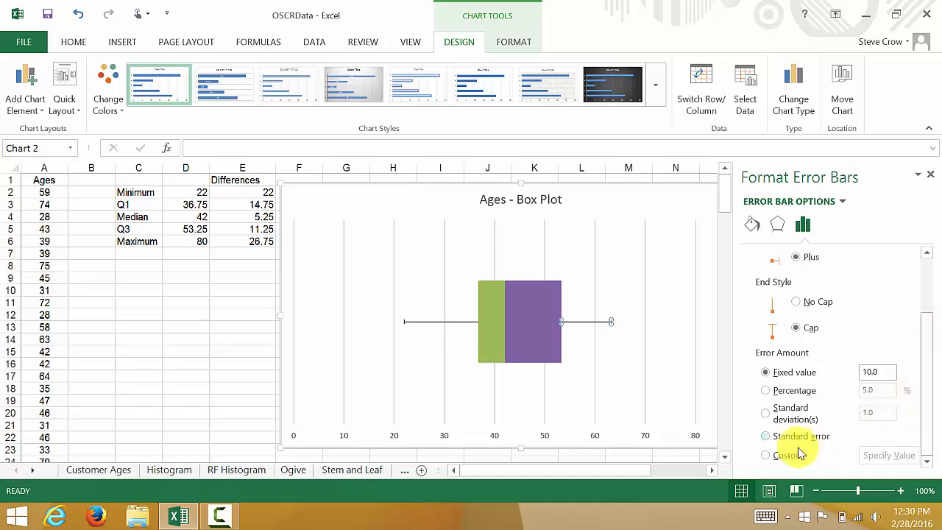
left_click(765, 454)
left_click(890, 457)
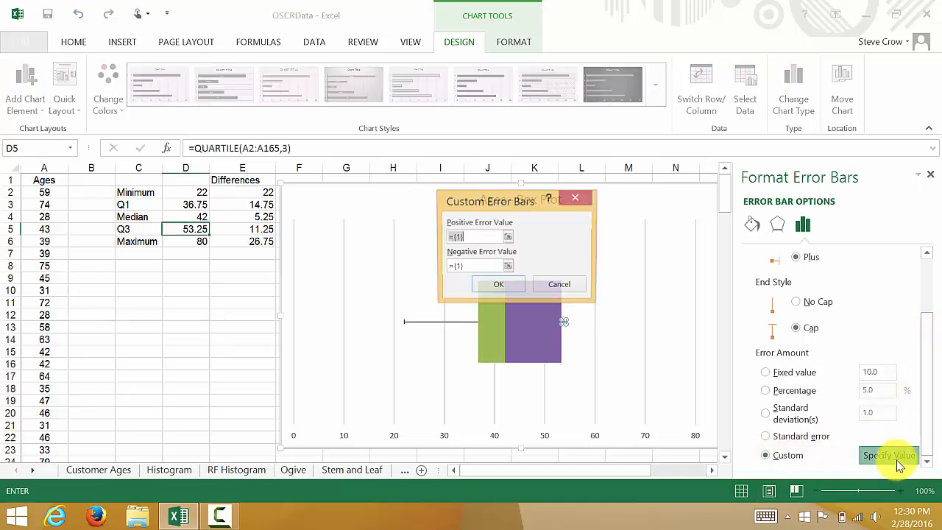
left_click(507, 266)
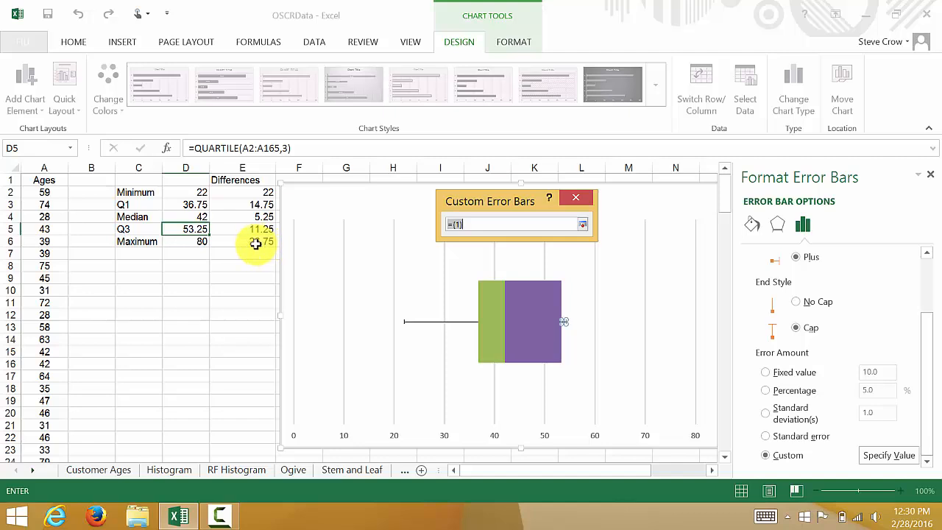
left_click(582, 225)
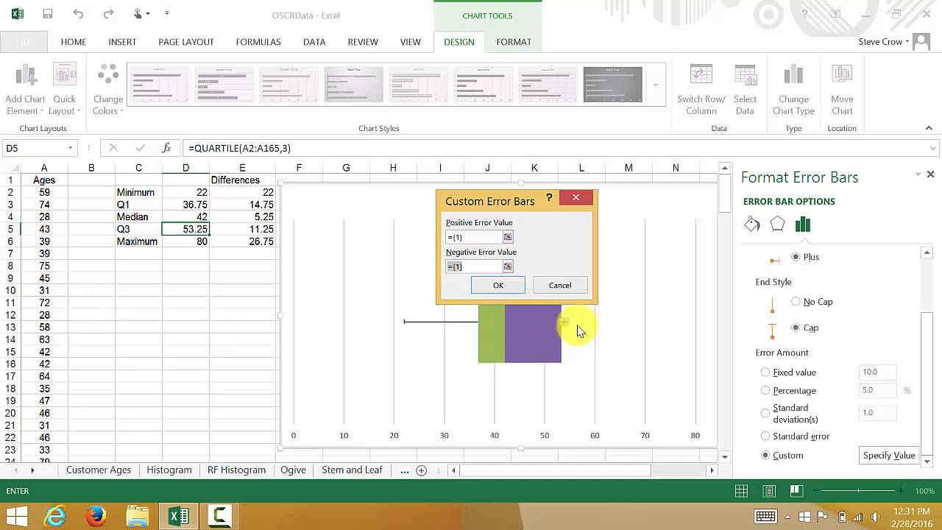
left_click(508, 237)
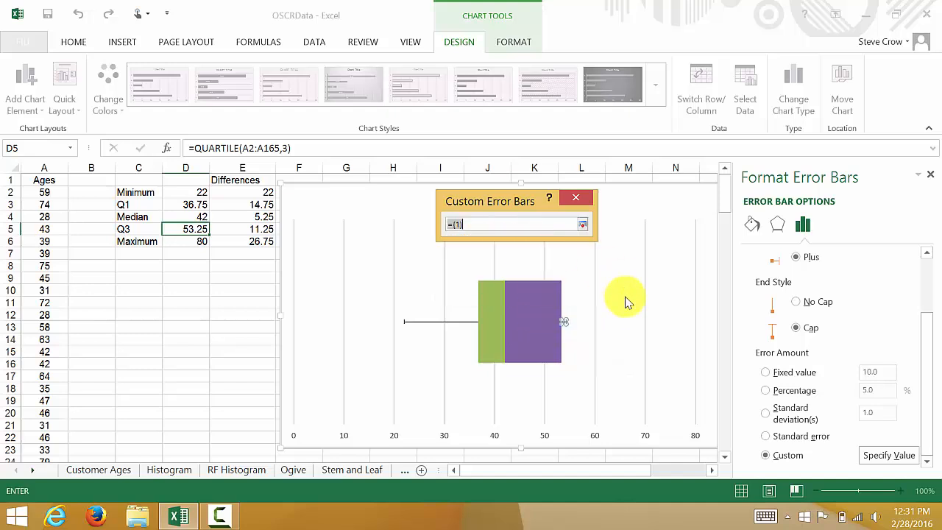
left_click(254, 241)
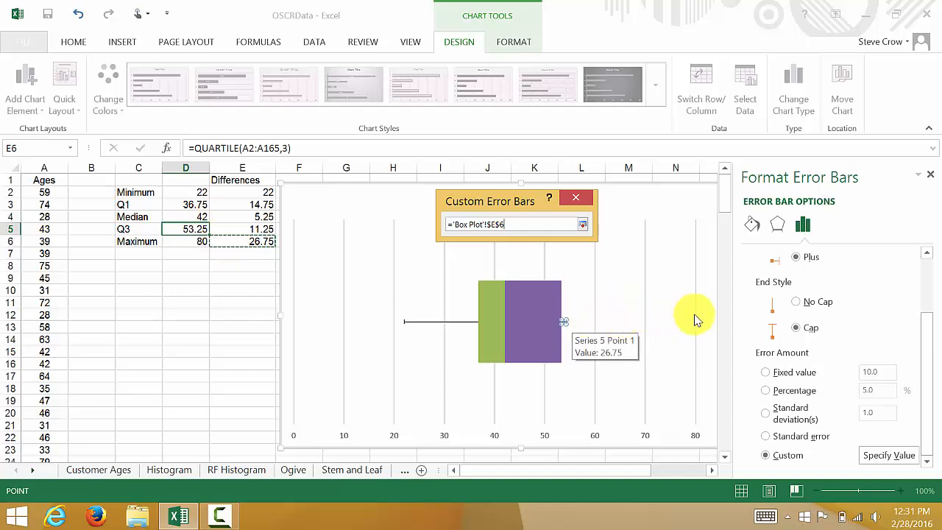
left_click(582, 224)
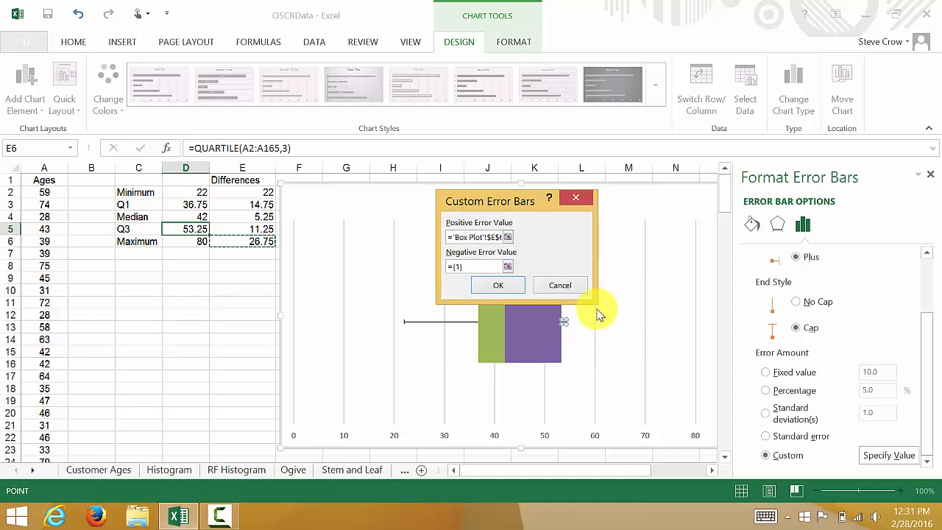
left_click(488, 286)
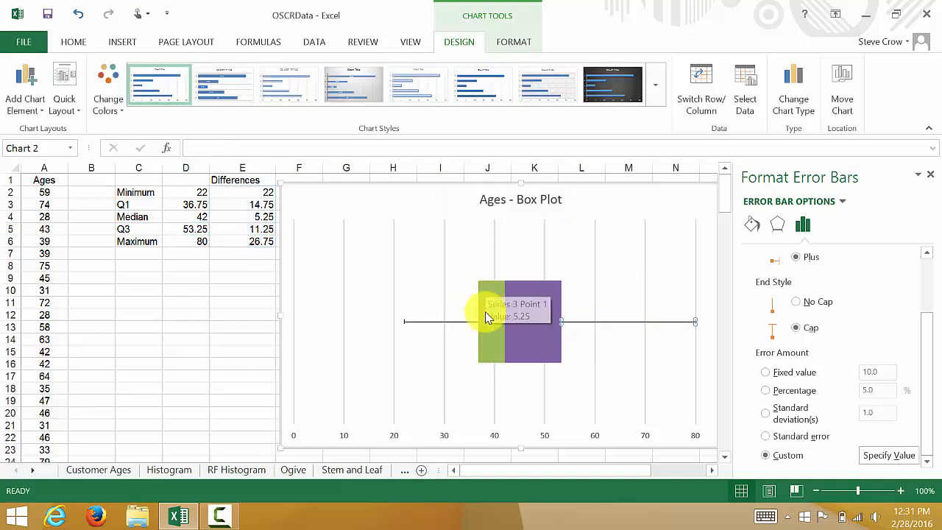
left_click(638, 199)
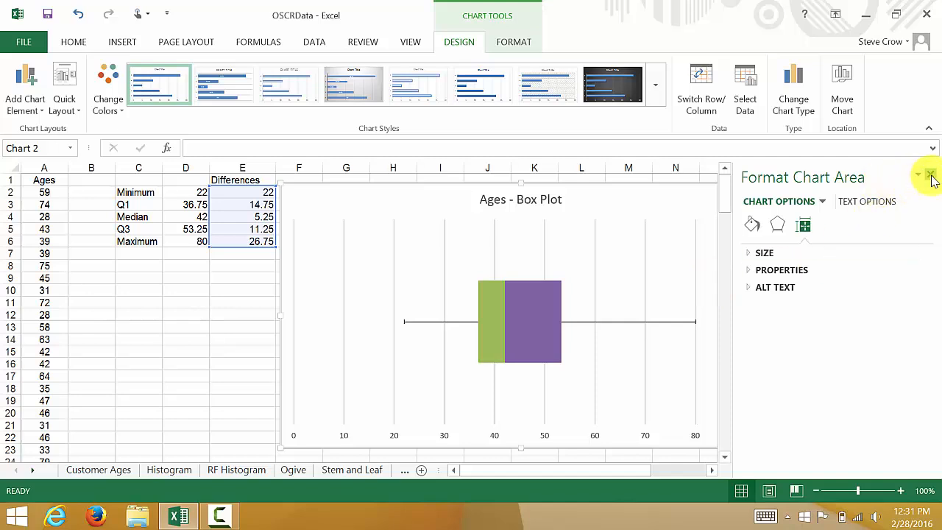
left_click(931, 177)
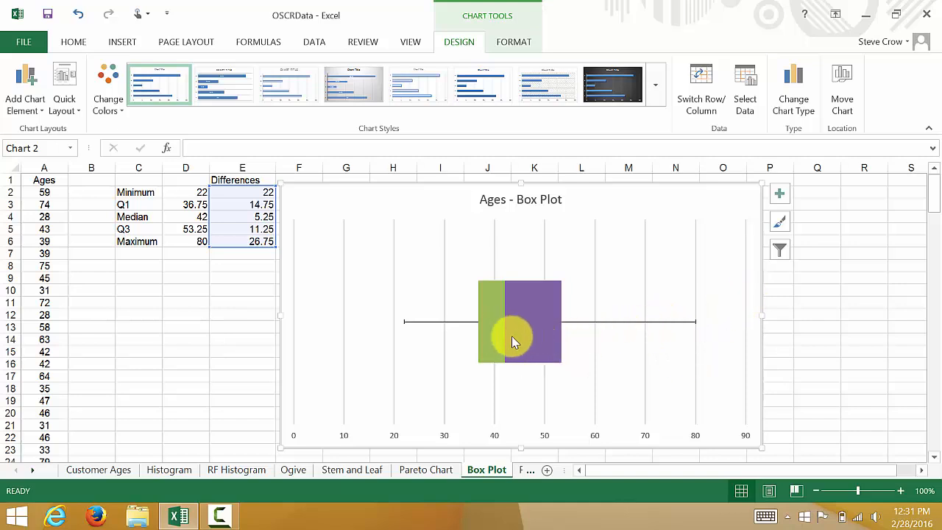
- Fill the green third-series segment (E4) of the box with the solid standard color Orange
mouse_move(514, 350)
left_click(497, 328)
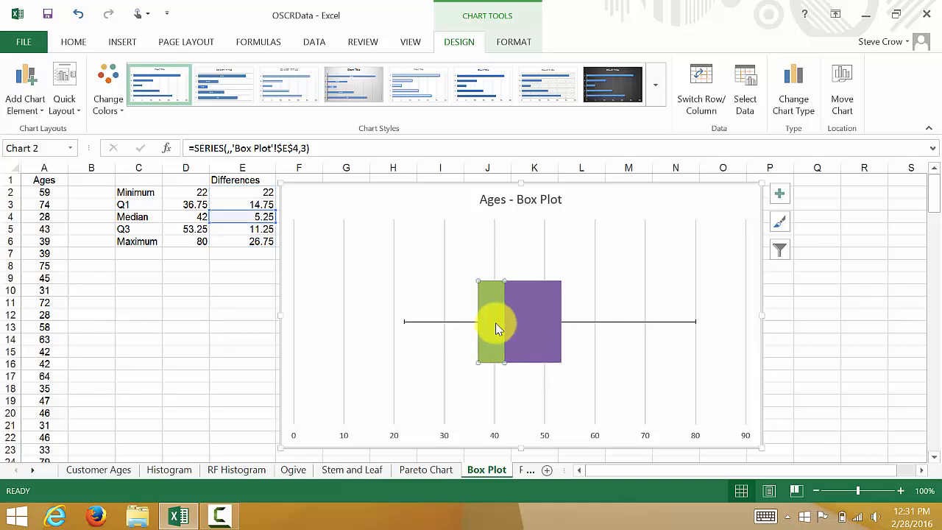
double_click(496, 324)
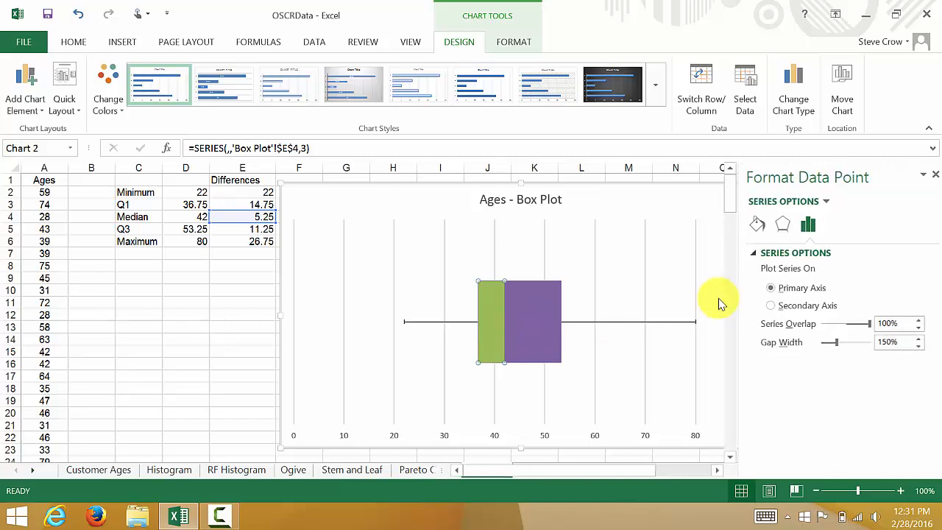
left_click(752, 224)
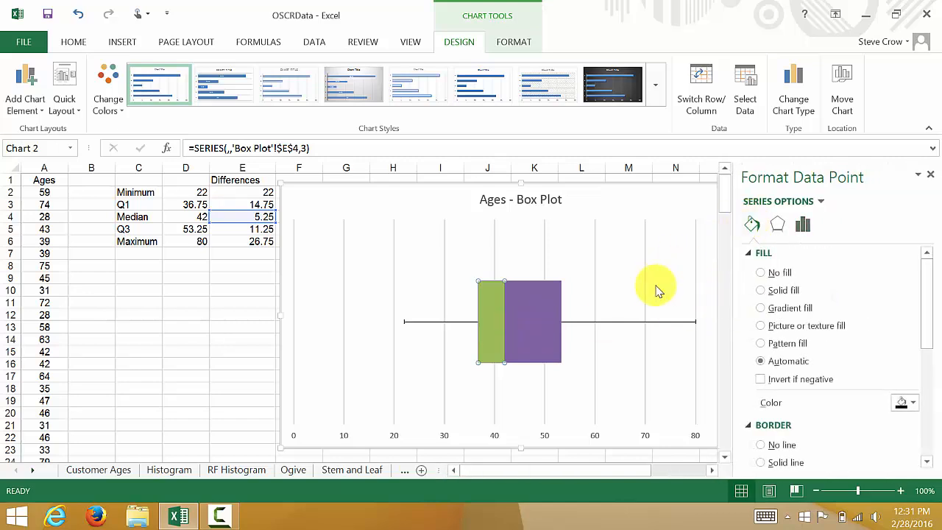
left_click(779, 225)
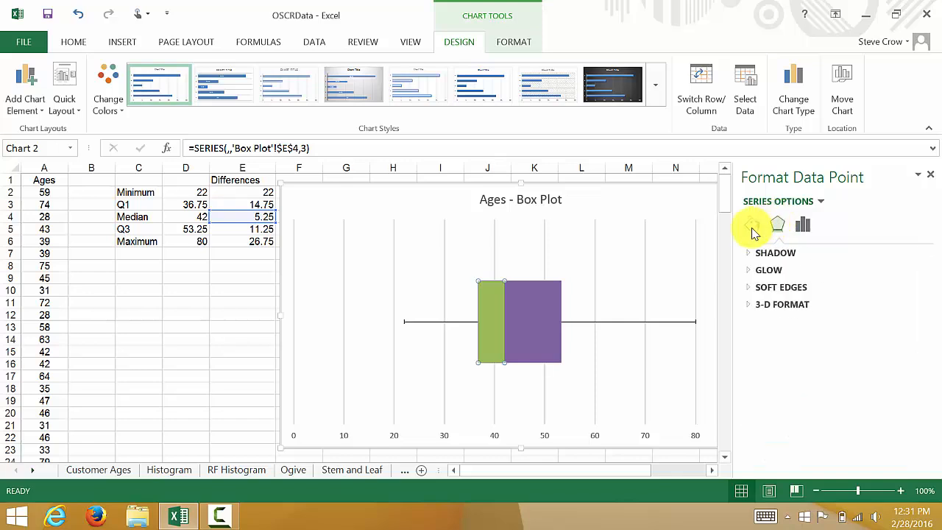
left_click(751, 224)
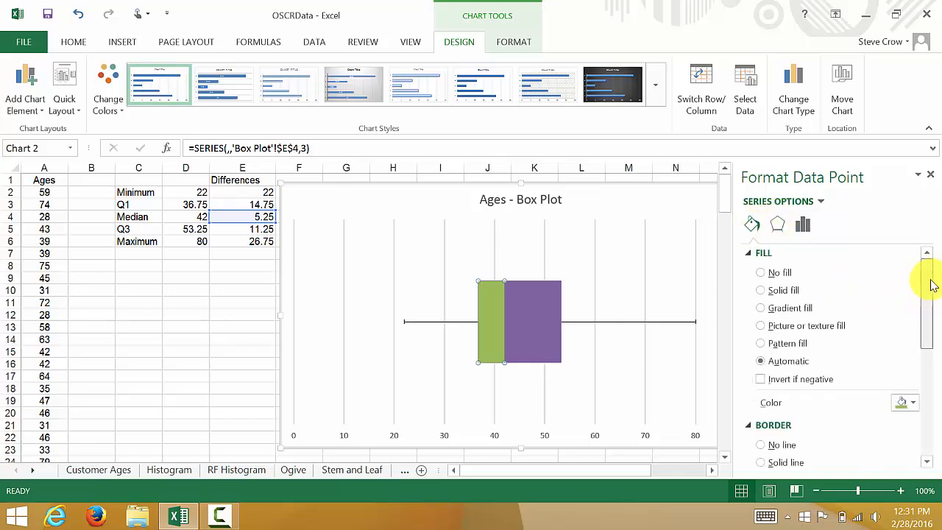
left_click_drag(931, 281, 935, 273)
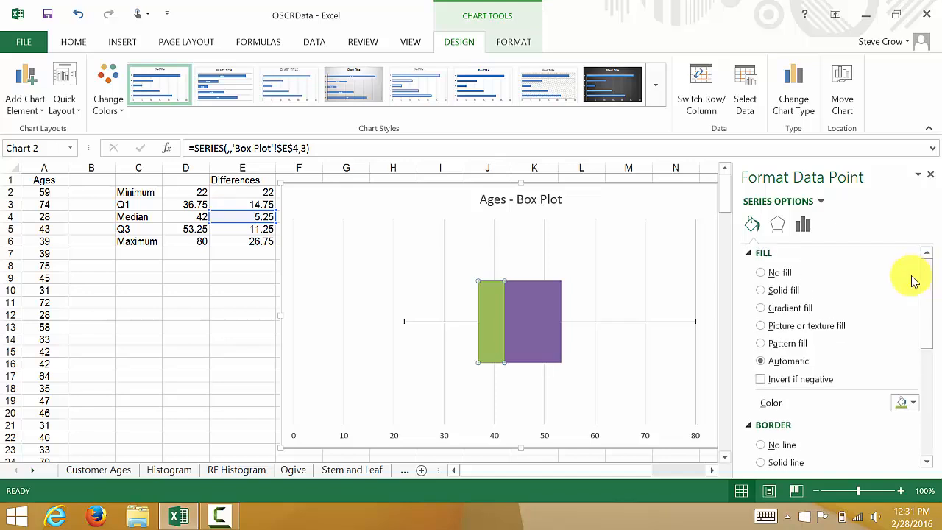
left_click(761, 291)
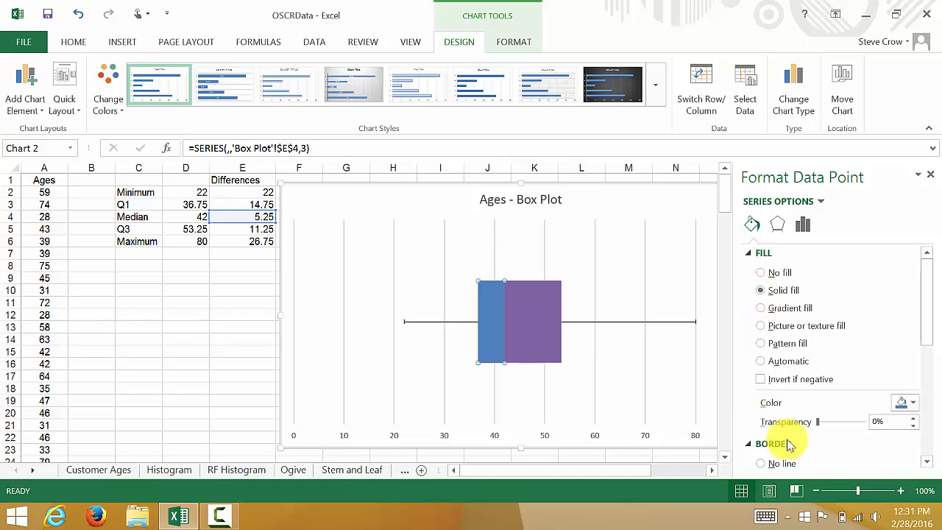
left_click(914, 403)
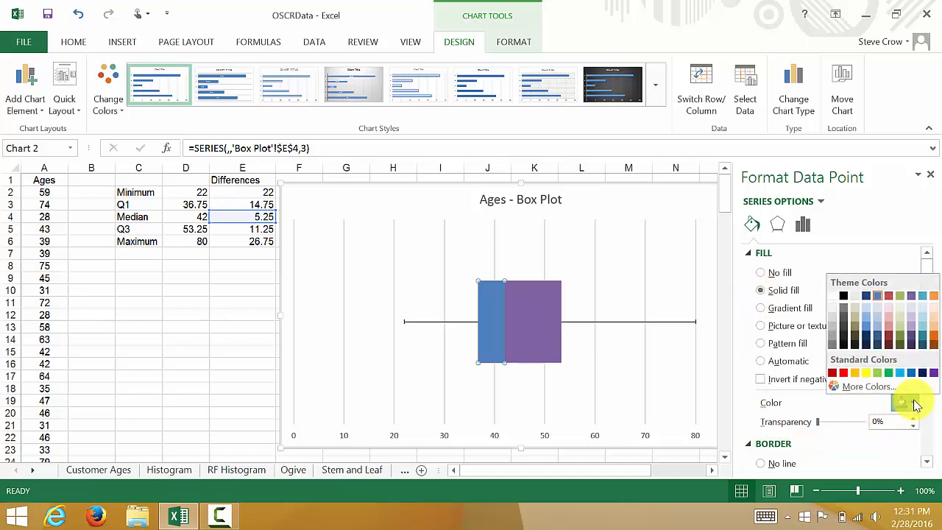
left_click(855, 373)
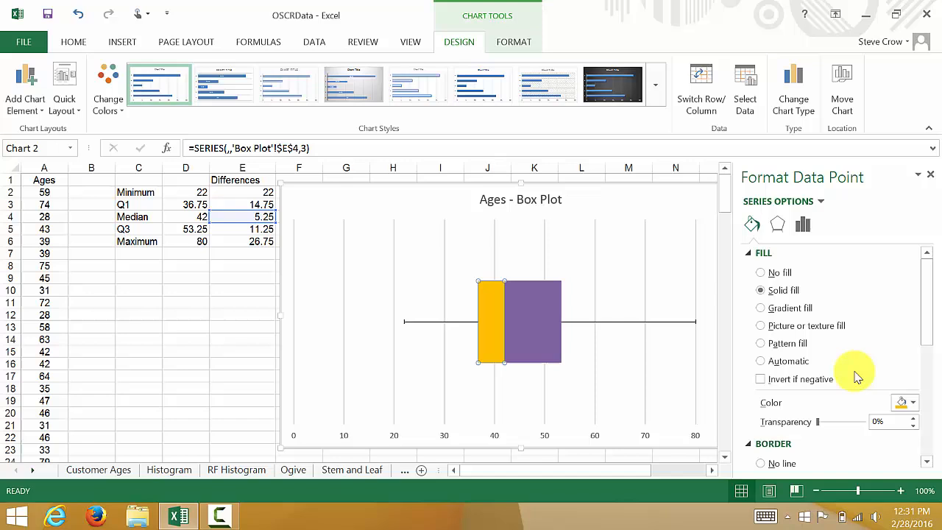
- Fill the purple fourth series (E5) with the same standard Orange color
left_click(542, 339)
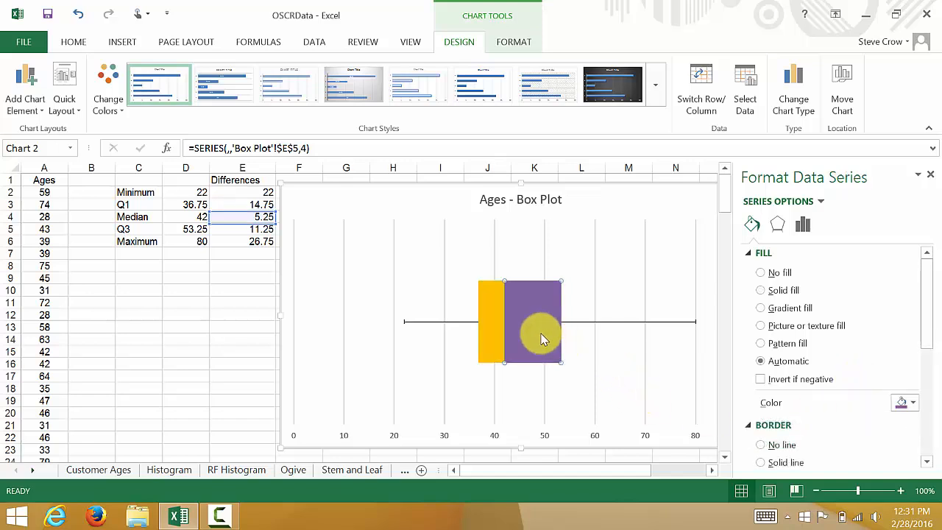
left_click(912, 404)
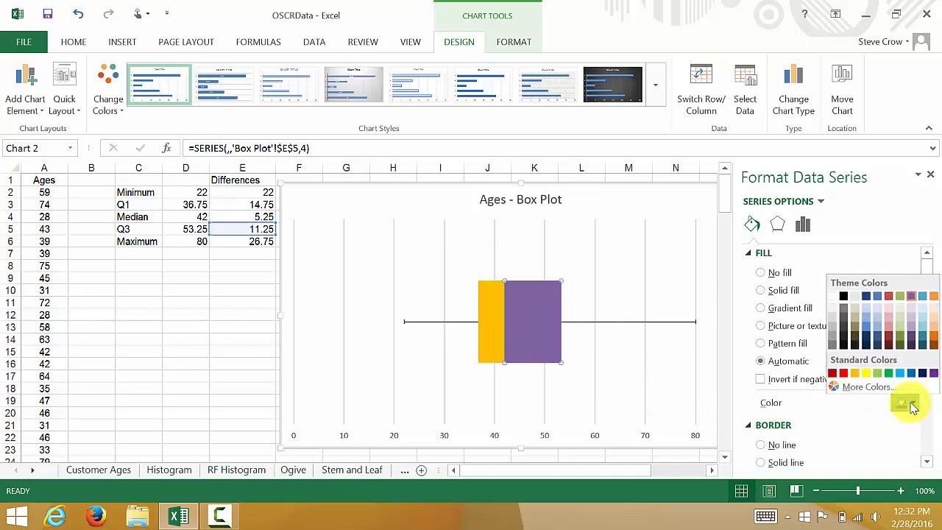
left_click(854, 372)
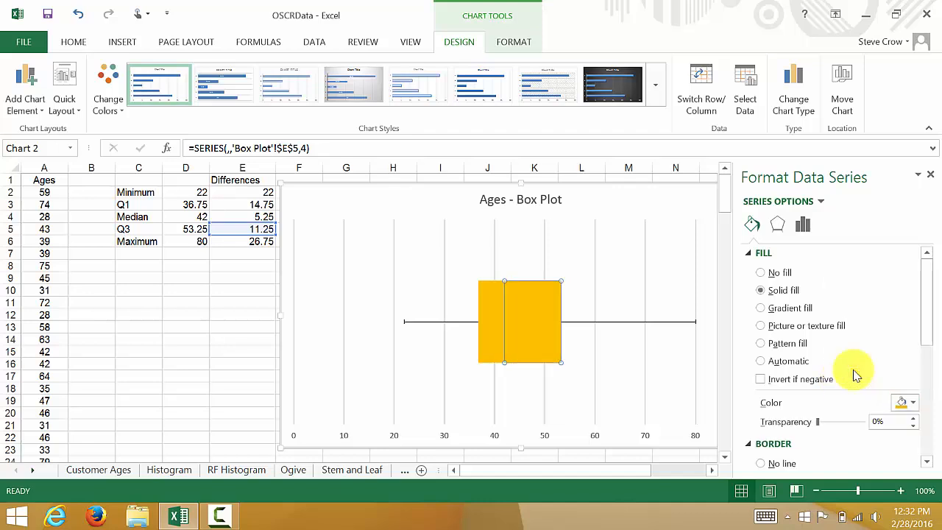
left_click(600, 195)
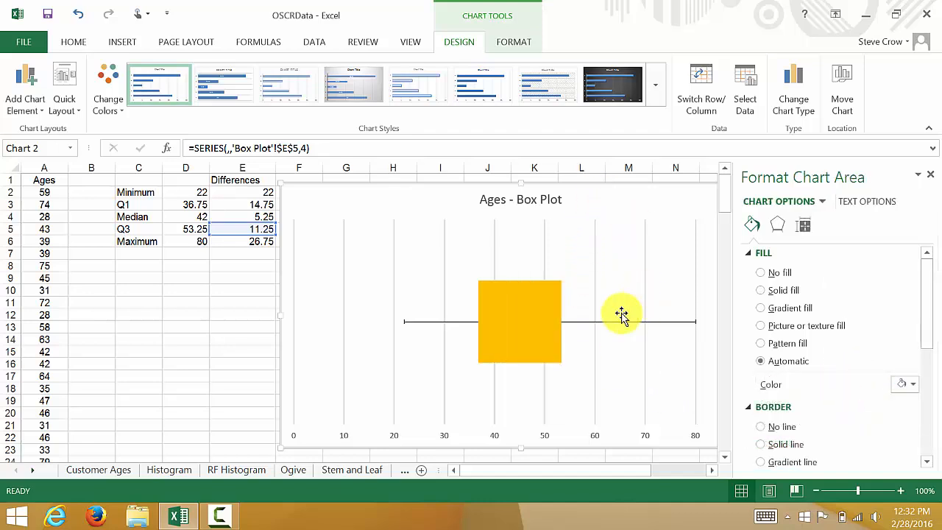
- Give both orange box series (E4 and E5) a solid black border line
left_click(503, 329)
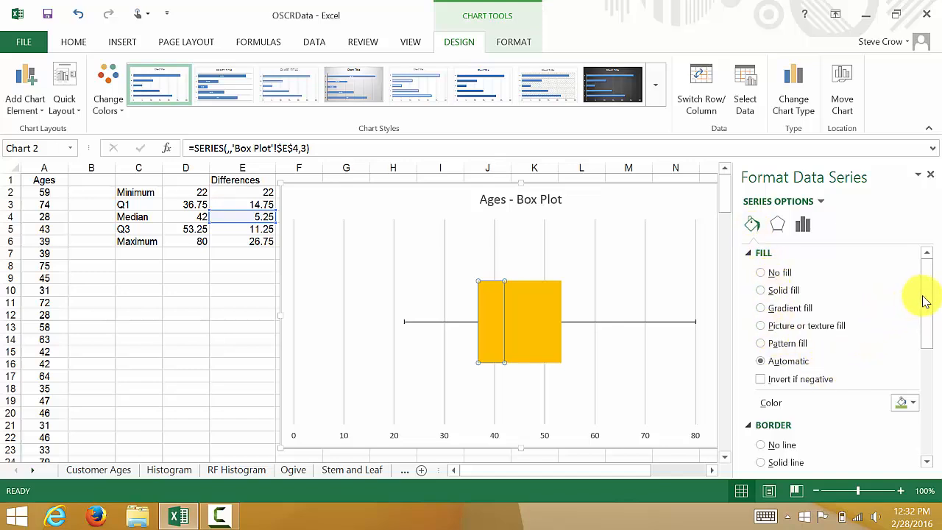
left_click_drag(930, 314, 929, 372)
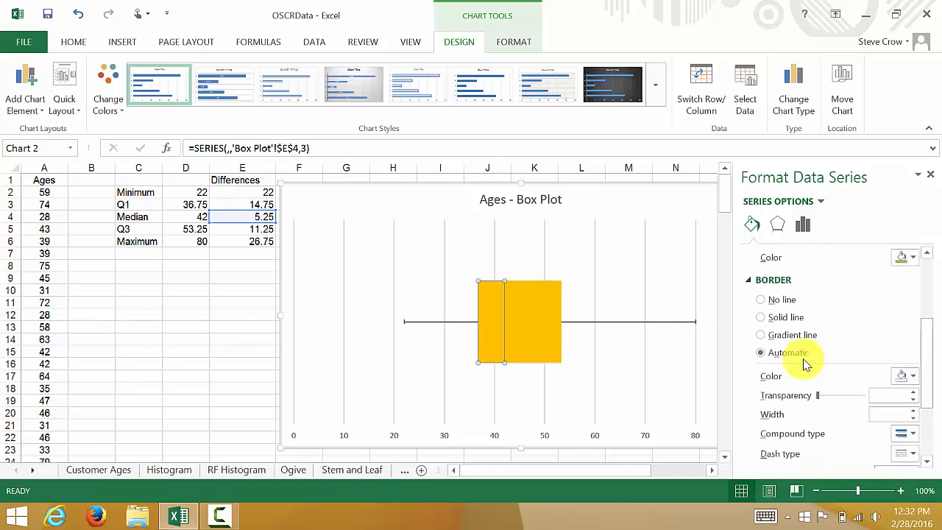
left_click(762, 317)
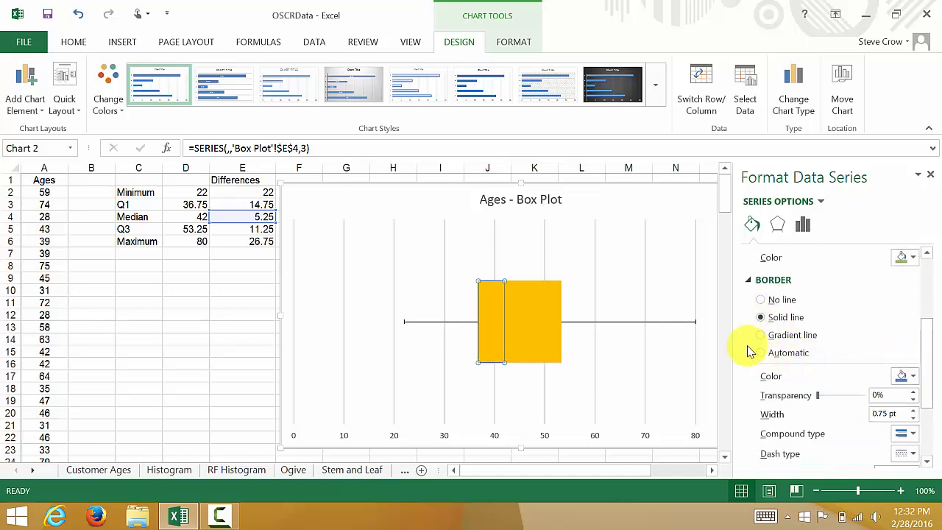
left_click(905, 377)
left_click(844, 269)
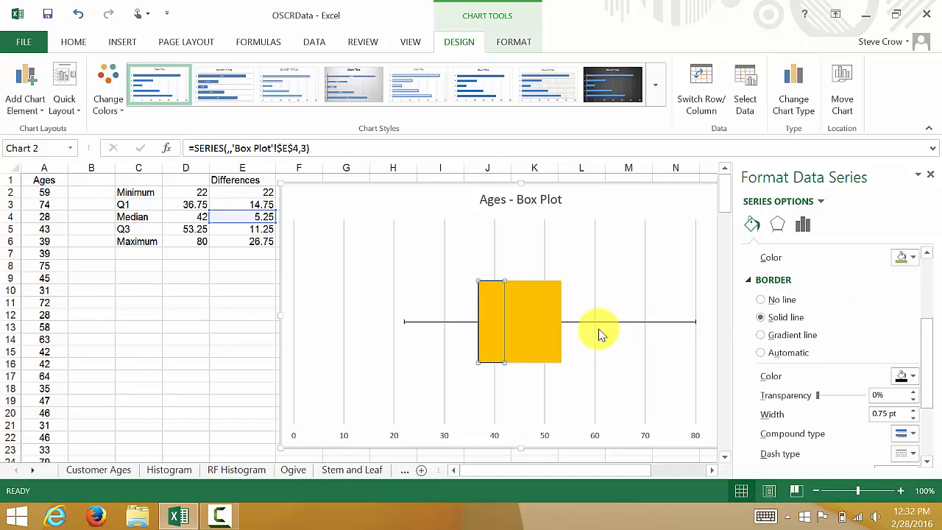
left_click(546, 328)
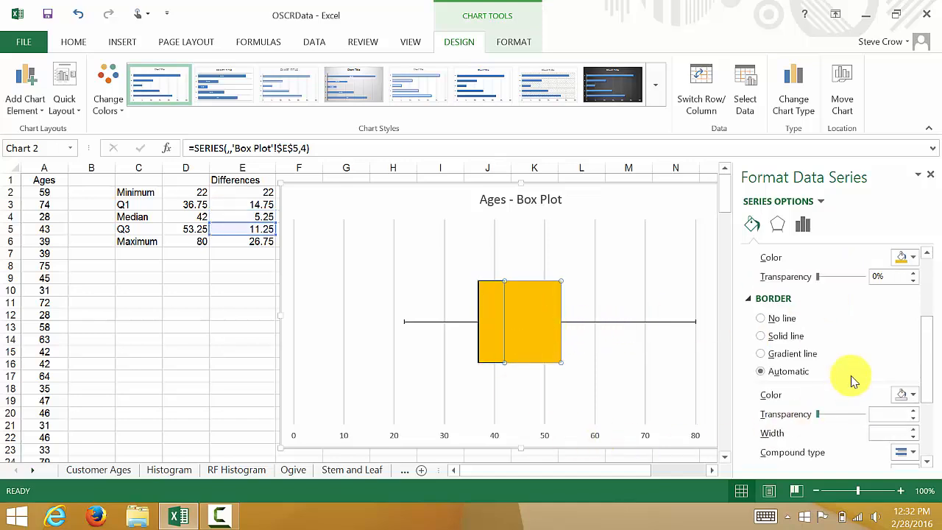
left_click(761, 337)
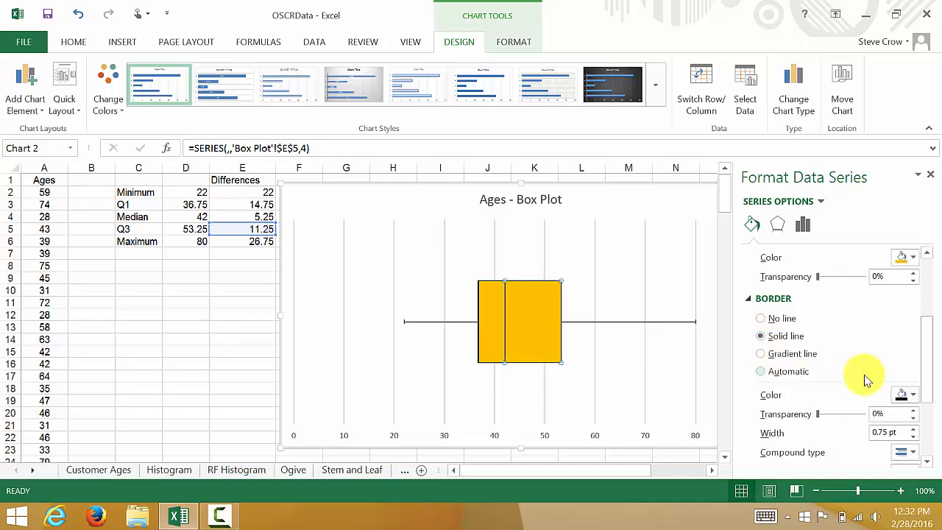
- Set the E5 box series' border color to black, close the formatting pane, and deselect the chart
left_click(905, 397)
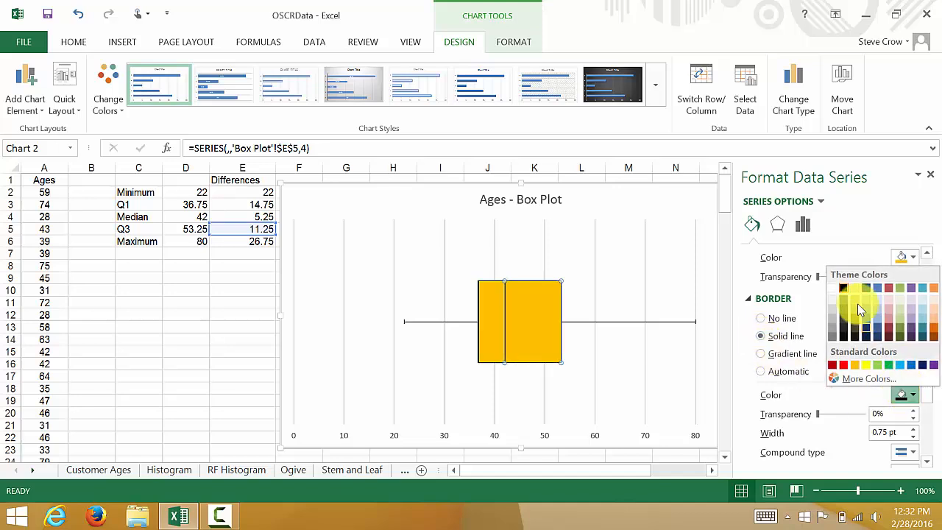
left_click(842, 287)
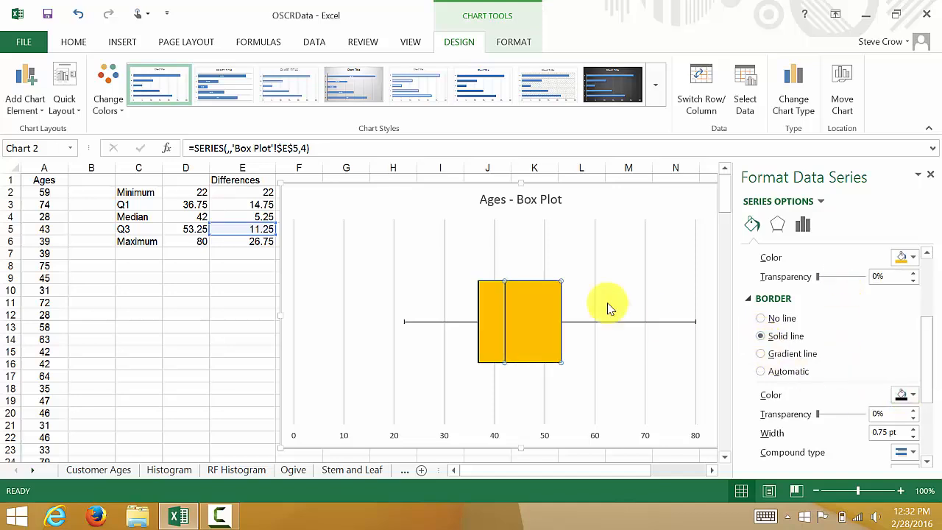
left_click(628, 201)
left_click(930, 175)
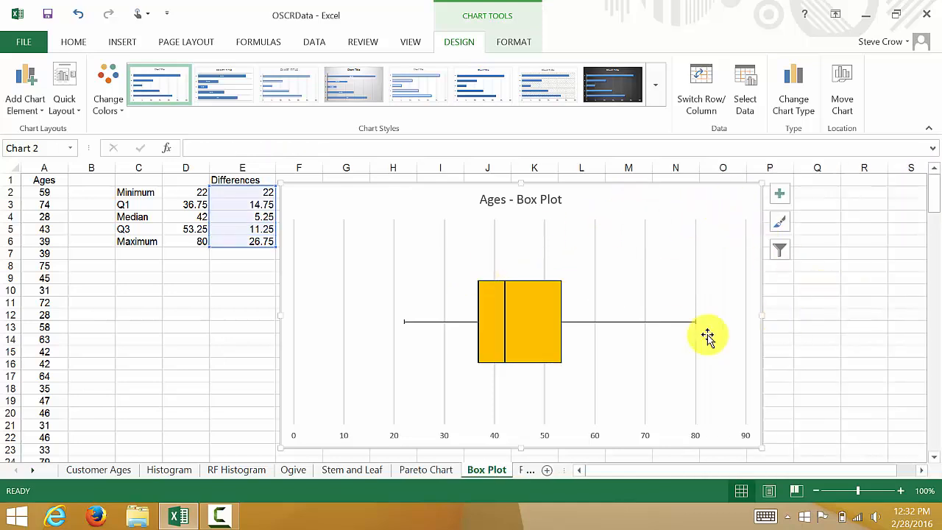
left_click(237, 326)
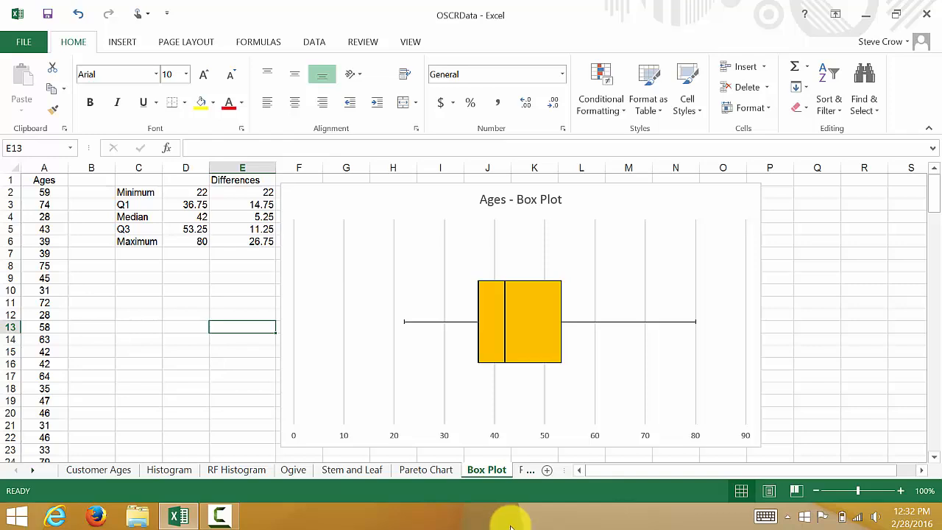
right_click(422, 200)
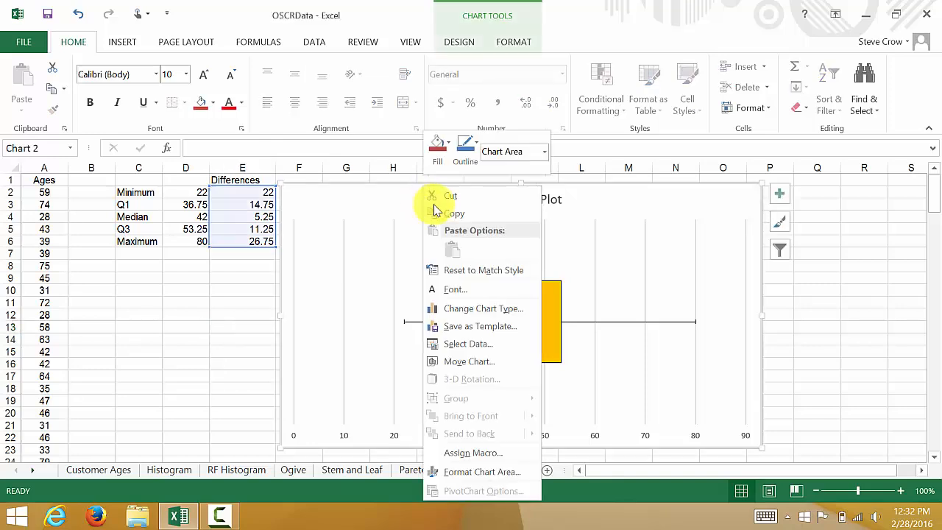
left_click(482, 362)
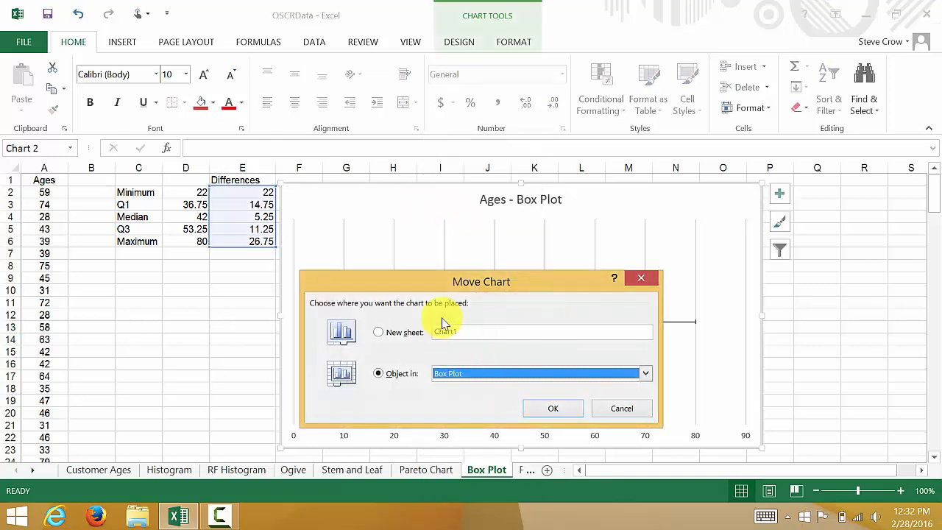
left_click(382, 332)
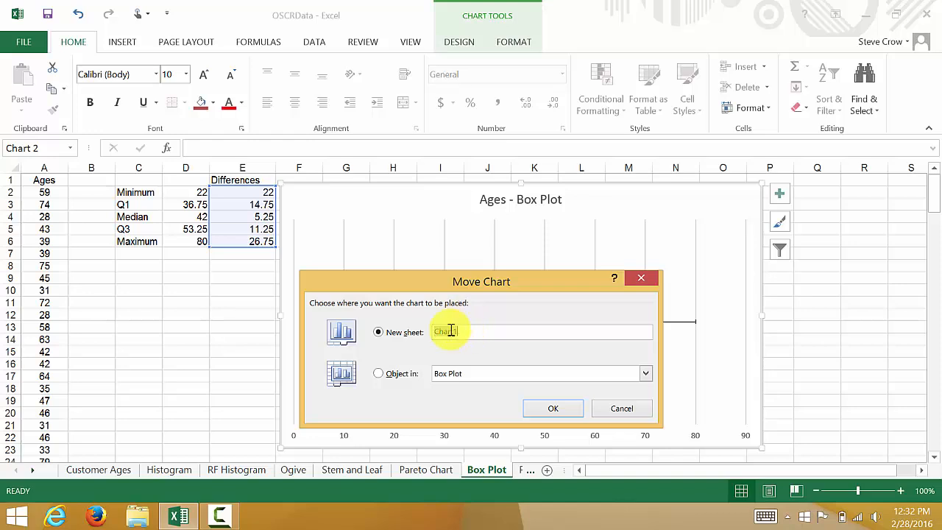
left_click(561, 409)
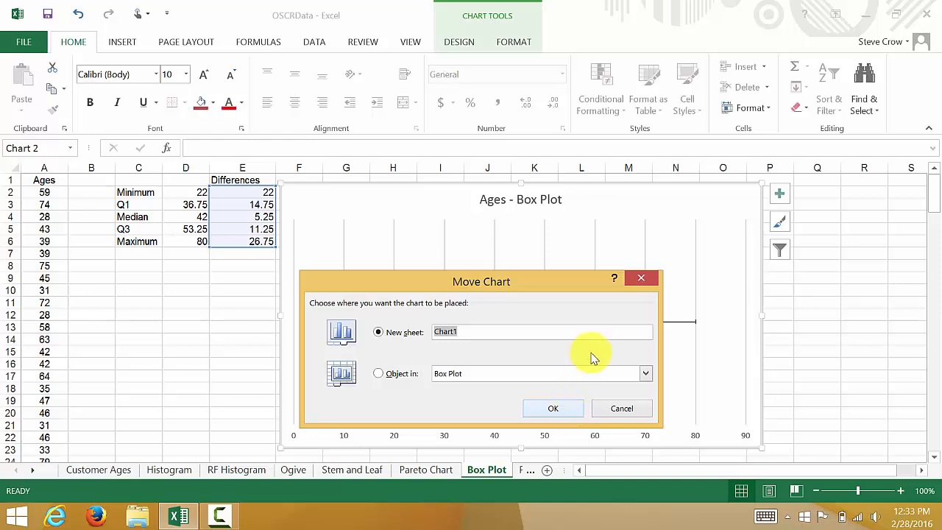
left_click(611, 411)
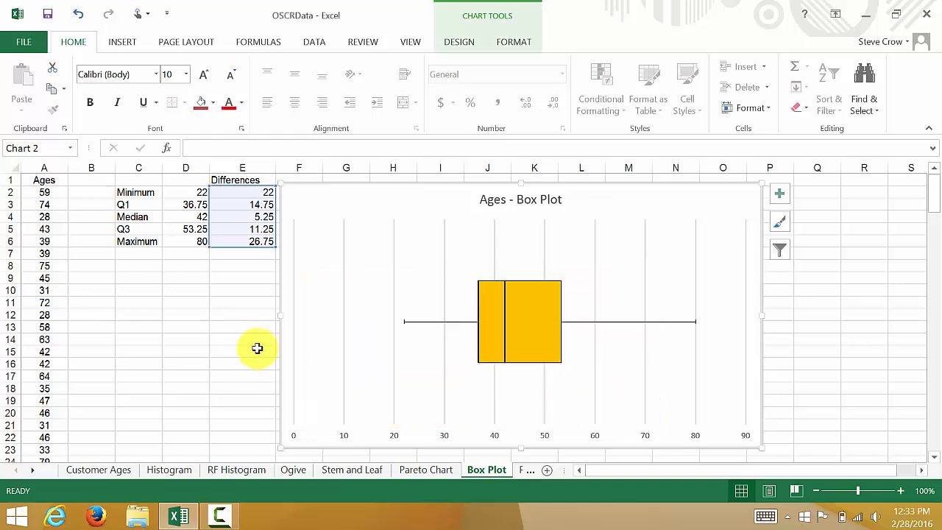
left_click(243, 351)
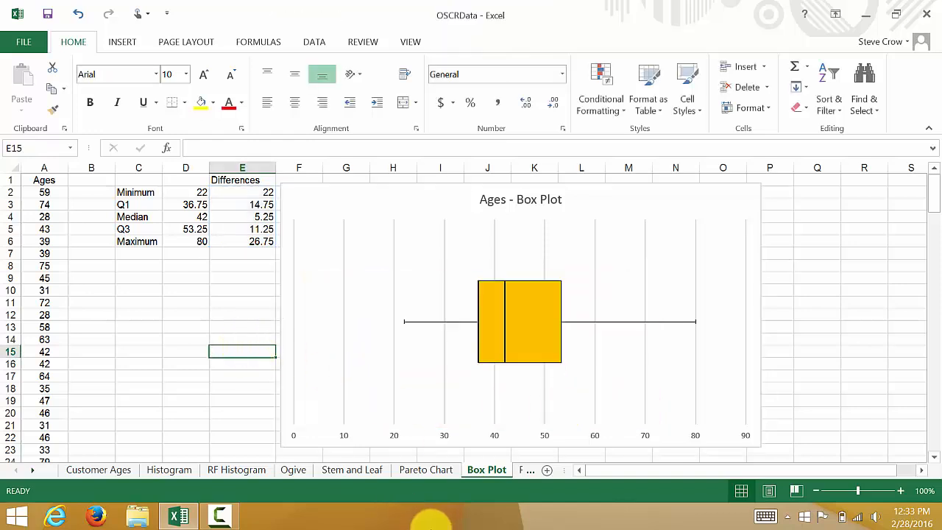